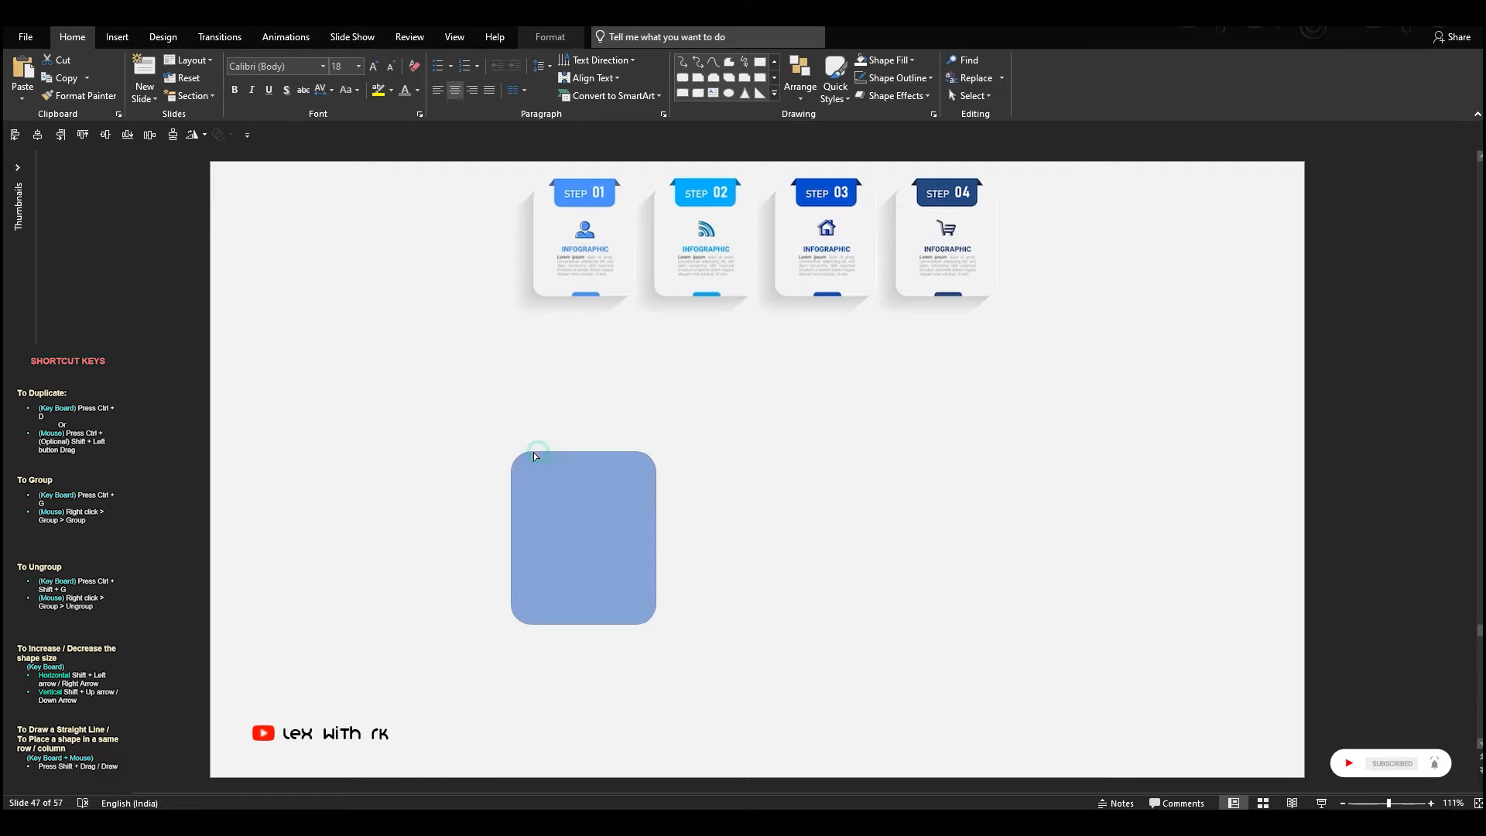
# Remove the rounded rectangle's outline and fill it with the light grey sampled from the sample cards
pyautogui.click(886, 59)
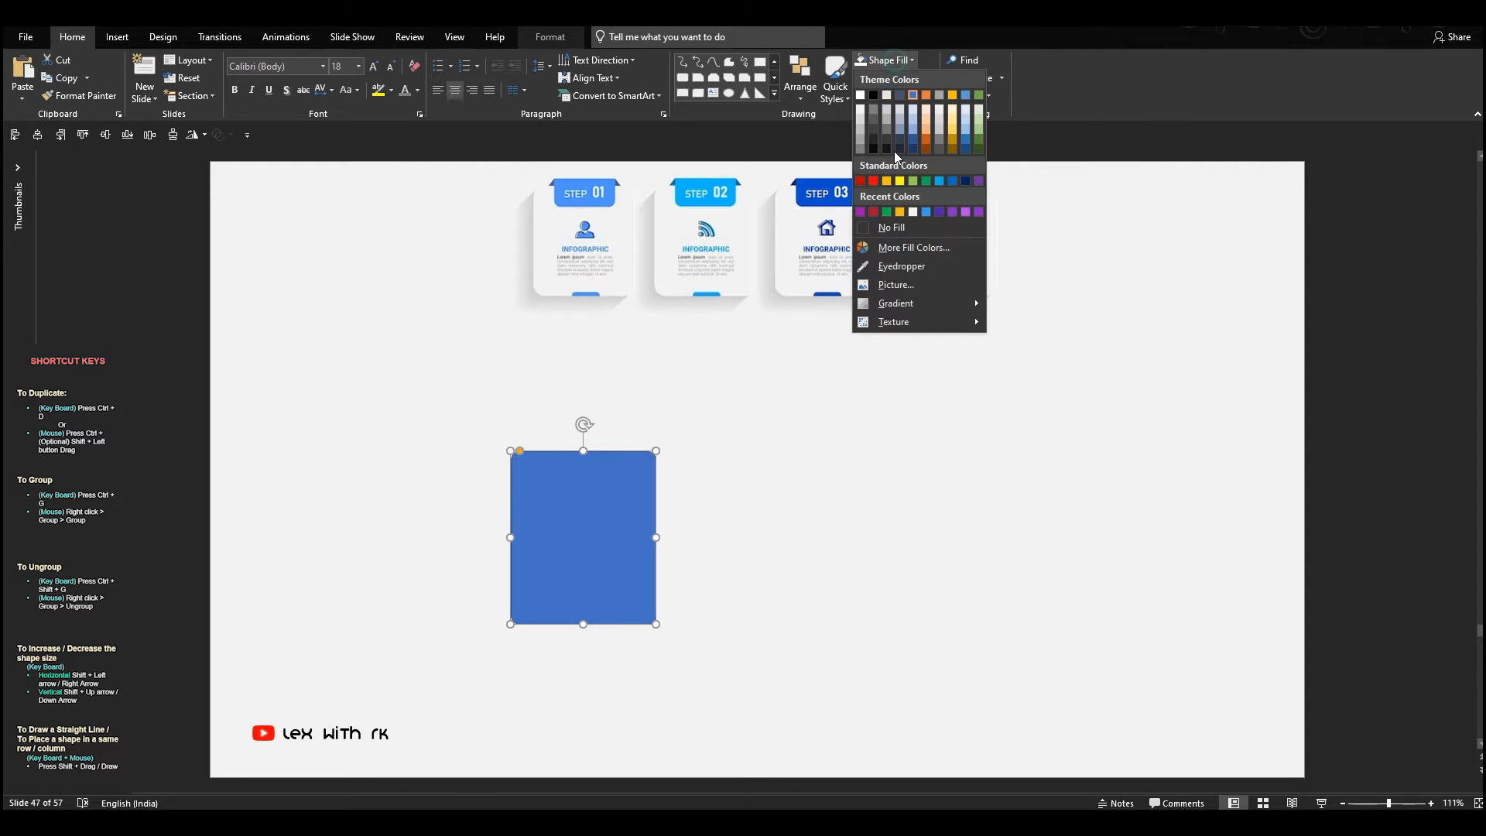
pyautogui.click(860, 100)
pyautogui.click(896, 79)
pyautogui.click(878, 250)
pyautogui.click(886, 60)
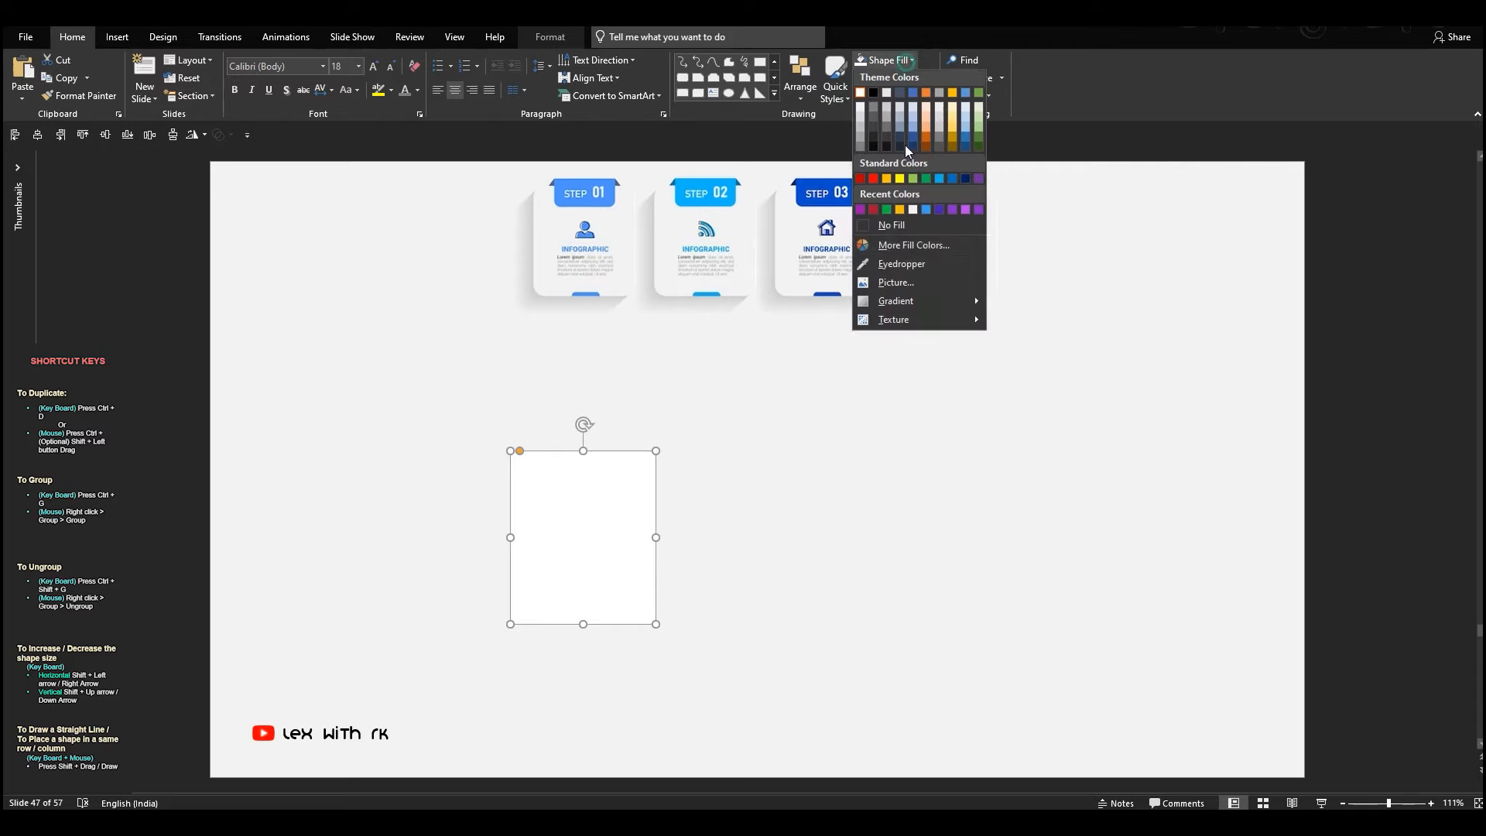
pyautogui.click(886, 281)
pyautogui.click(633, 211)
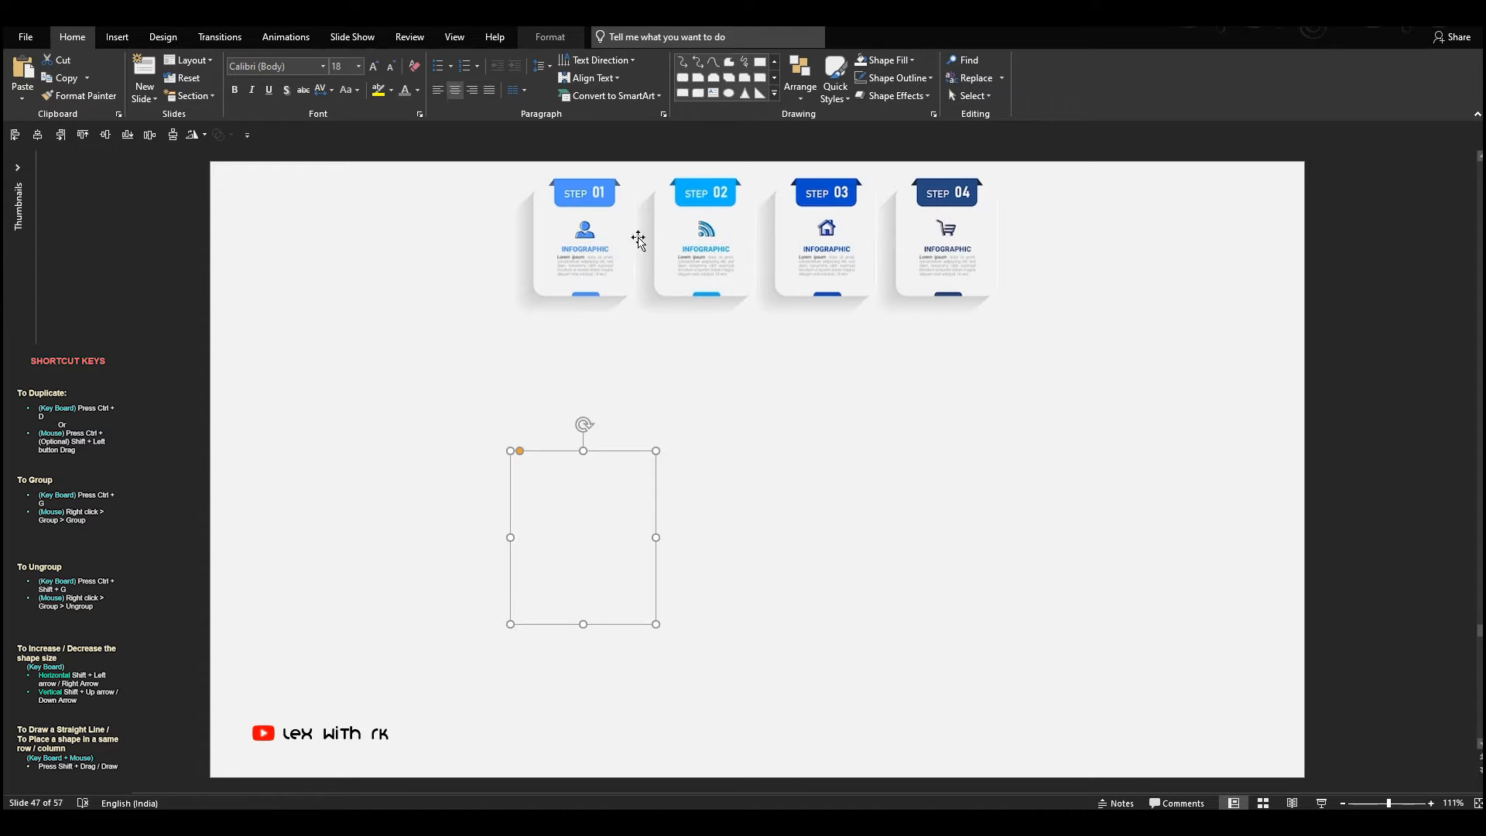
# Add an outer lower-left shadow to the rounded rectangle with 85% transparency, 31 pt blur and 24 pt distance
pyautogui.click(894, 95)
pyautogui.moveTo(905, 158)
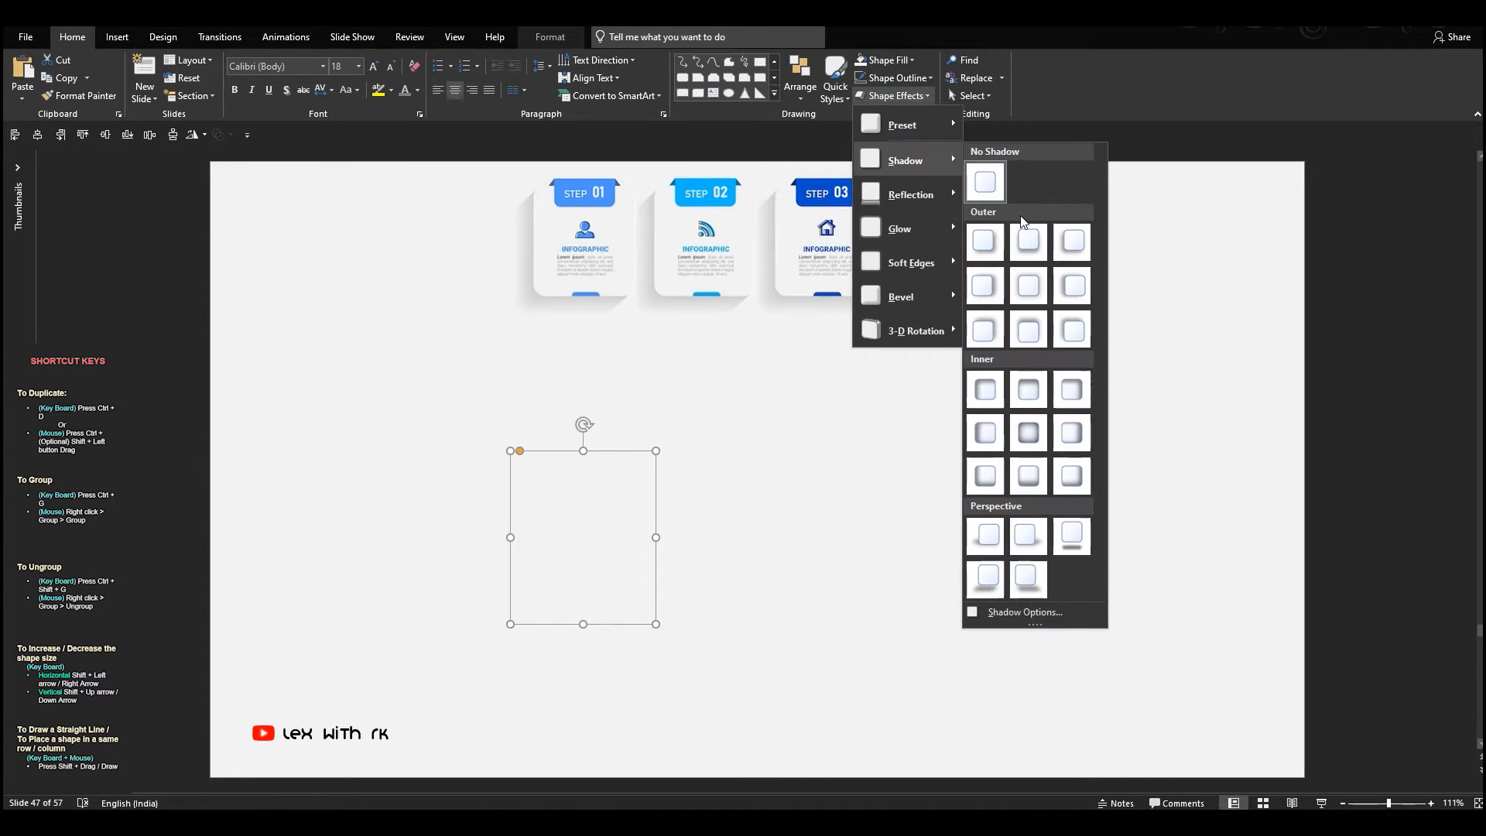
pyautogui.click(1068, 249)
pyautogui.rightClick(580, 497)
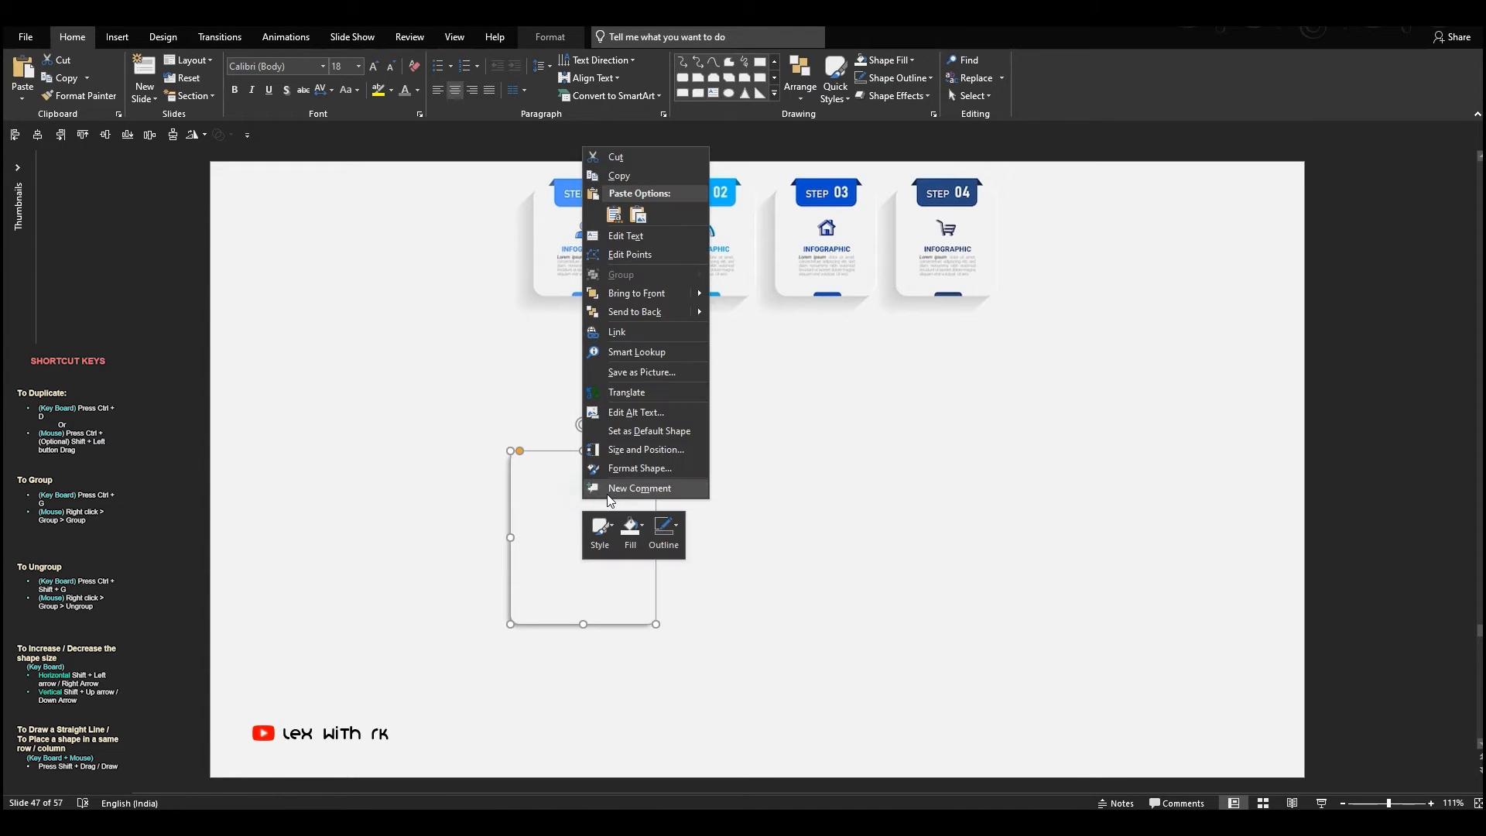
pyautogui.click(652, 464)
pyautogui.click(1323, 221)
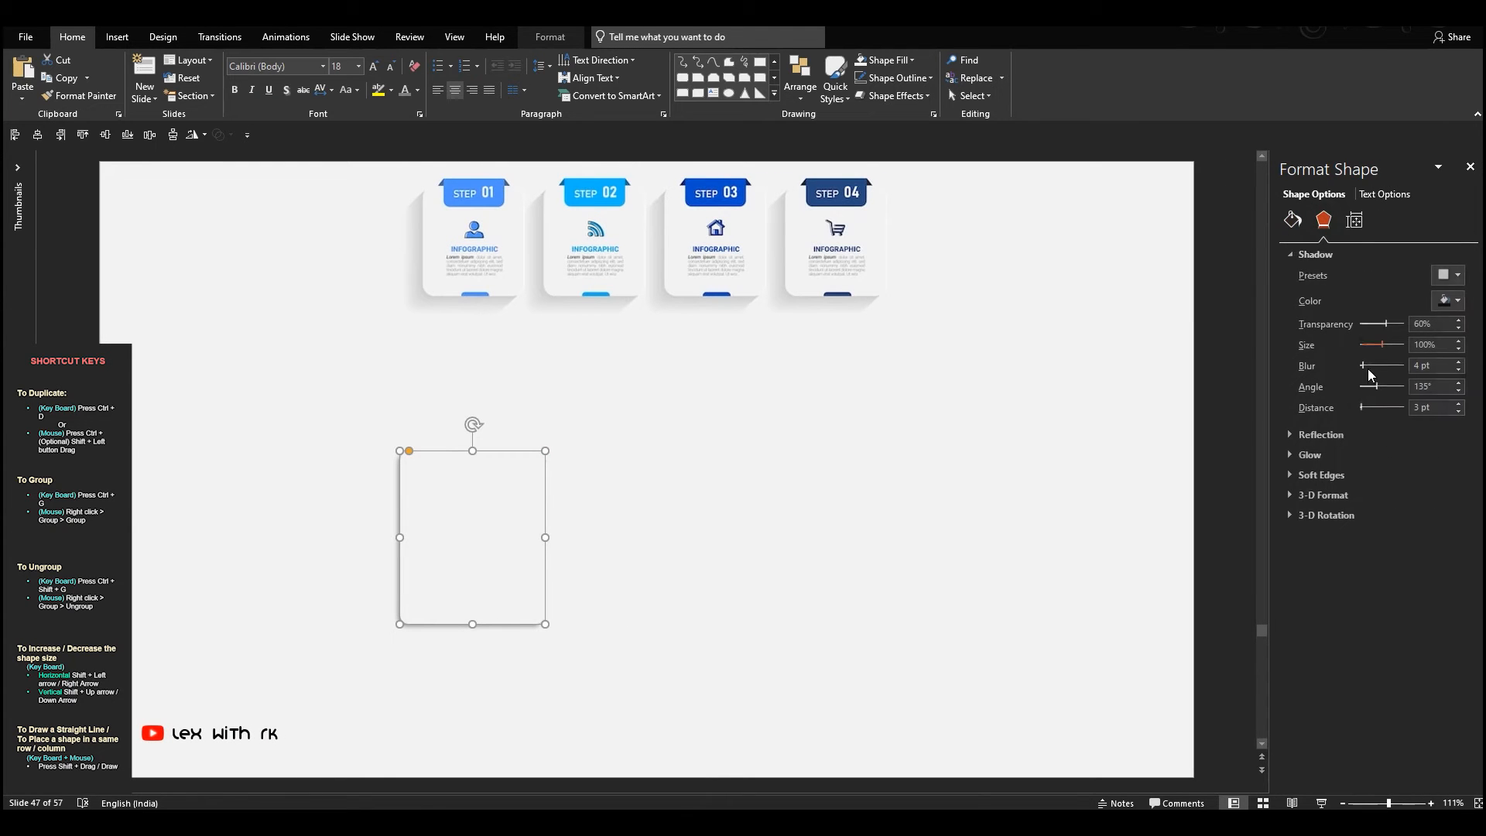
pyautogui.moveTo(1361, 408); pyautogui.dragTo(1399, 328)
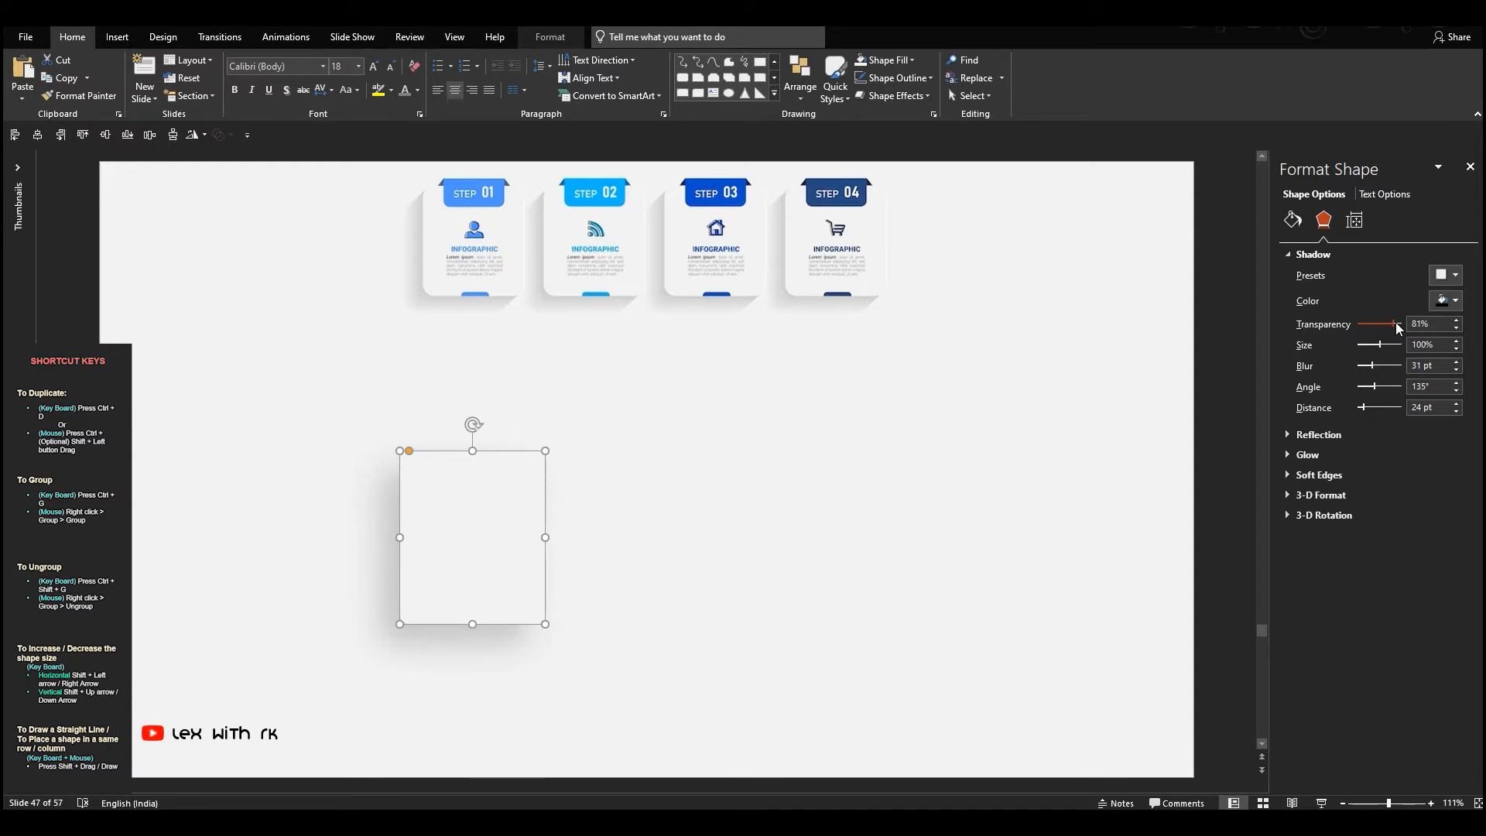
pyautogui.click(945, 465)
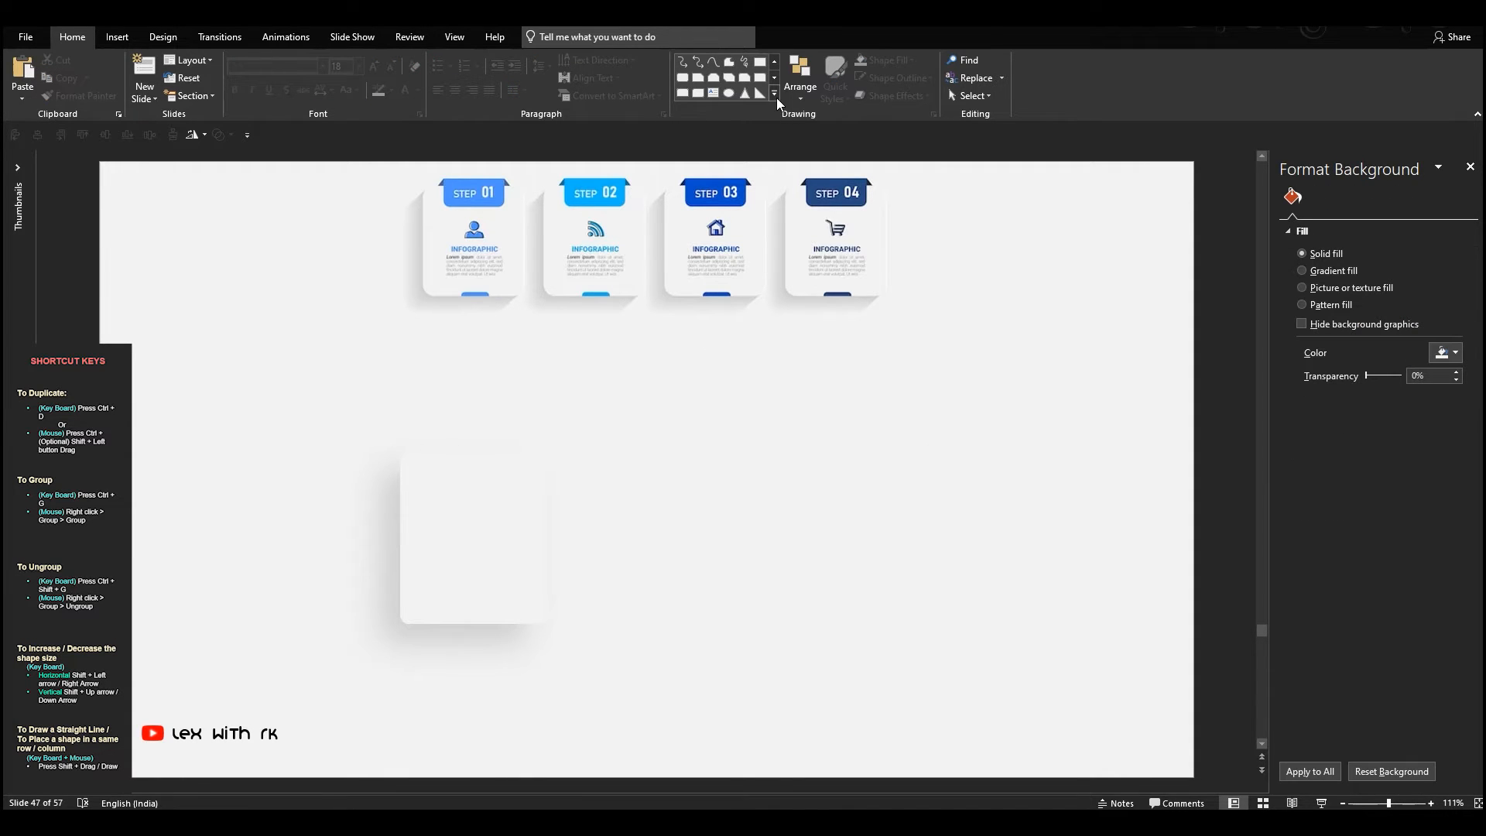
# Give the light grey card a white outline
pyautogui.click(515, 477)
pyautogui.click(897, 79)
pyautogui.click(861, 115)
pyautogui.click(641, 598)
# Draw a right triangle, flip it horizontally and place it below the card's lower-right corner
pyautogui.click(762, 94)
pyautogui.moveTo(716, 451)
pyautogui.mouseDown()
pyautogui.moveTo(800, 533)
pyautogui.moveTo(574, 507)
pyautogui.moveTo(479, 525)
pyautogui.moveTo(527, 661)
pyautogui.moveTo(548, 401)
pyautogui.mouseUp()
pyautogui.click(195, 135)
pyautogui.click(240, 213)
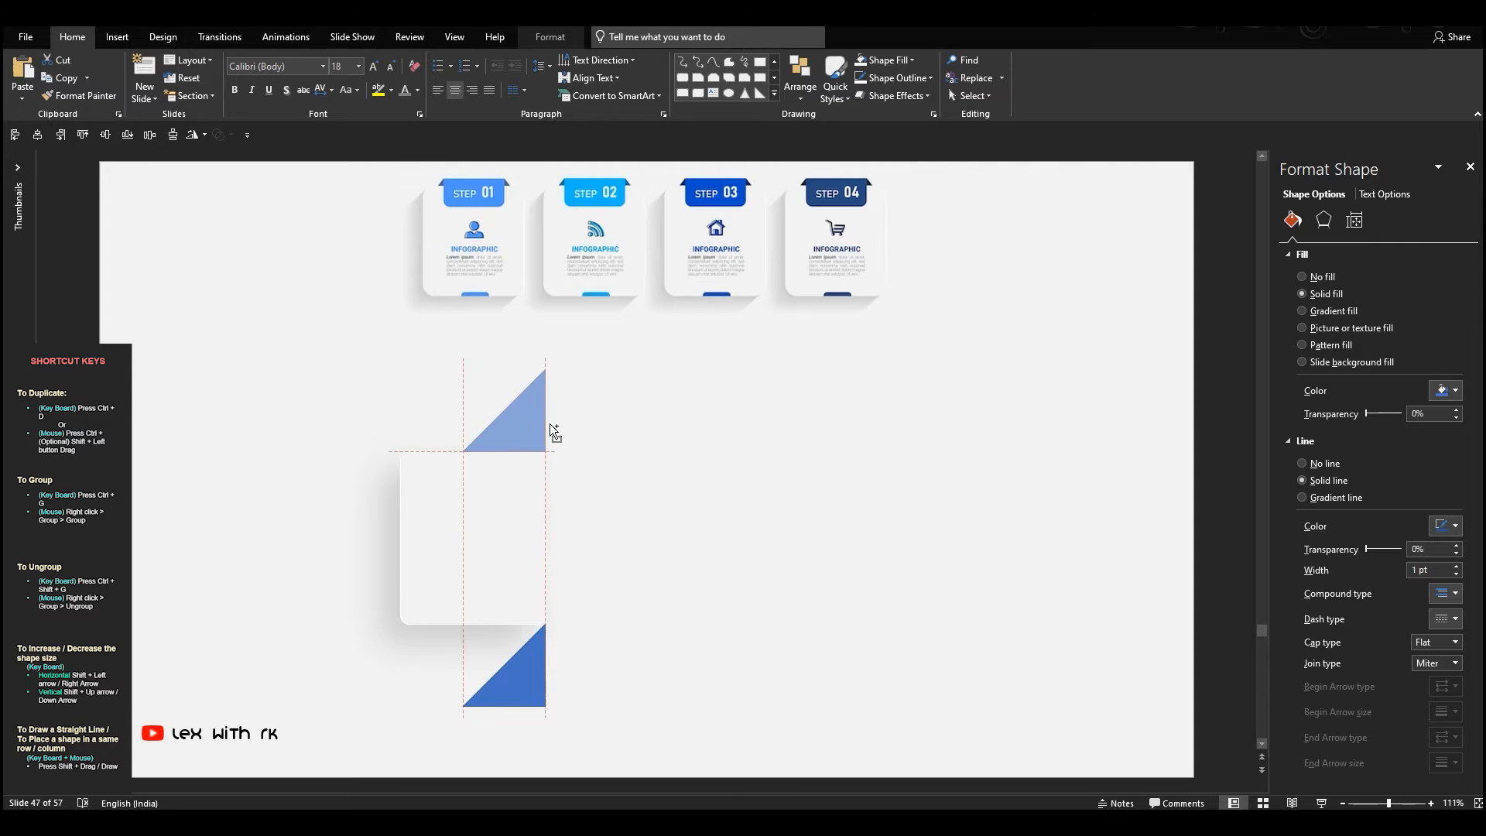
# Duplicate the triangle, flip the copy horizontally and vertically, and place it against the card's upper-left corner
pyautogui.click(203, 135)
pyautogui.click(240, 214)
pyautogui.moveTo(472, 398); pyautogui.dragTo(355, 470)
pyautogui.click(203, 135)
pyautogui.click(240, 196)
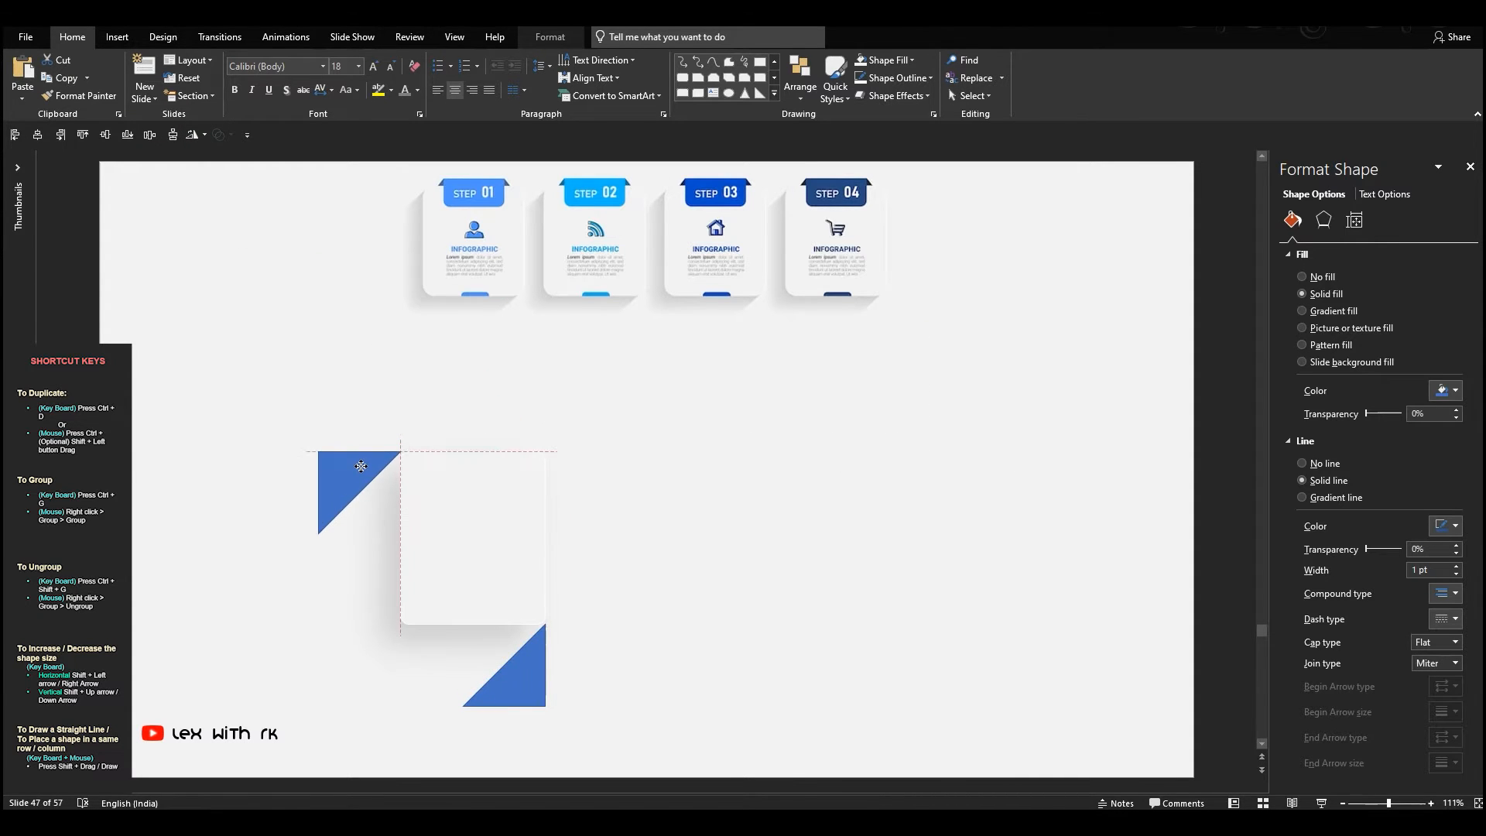
# Fill both triangles with the sampled slide background colour and remove their outlines so they trim the shadow diagonally
pyautogui.keyDown('shift'); pyautogui.click(544, 656); pyautogui.keyUp('shift')
pyautogui.click(888, 60)
pyautogui.click(890, 271)
pyautogui.click(816, 400)
pyautogui.click(896, 77)
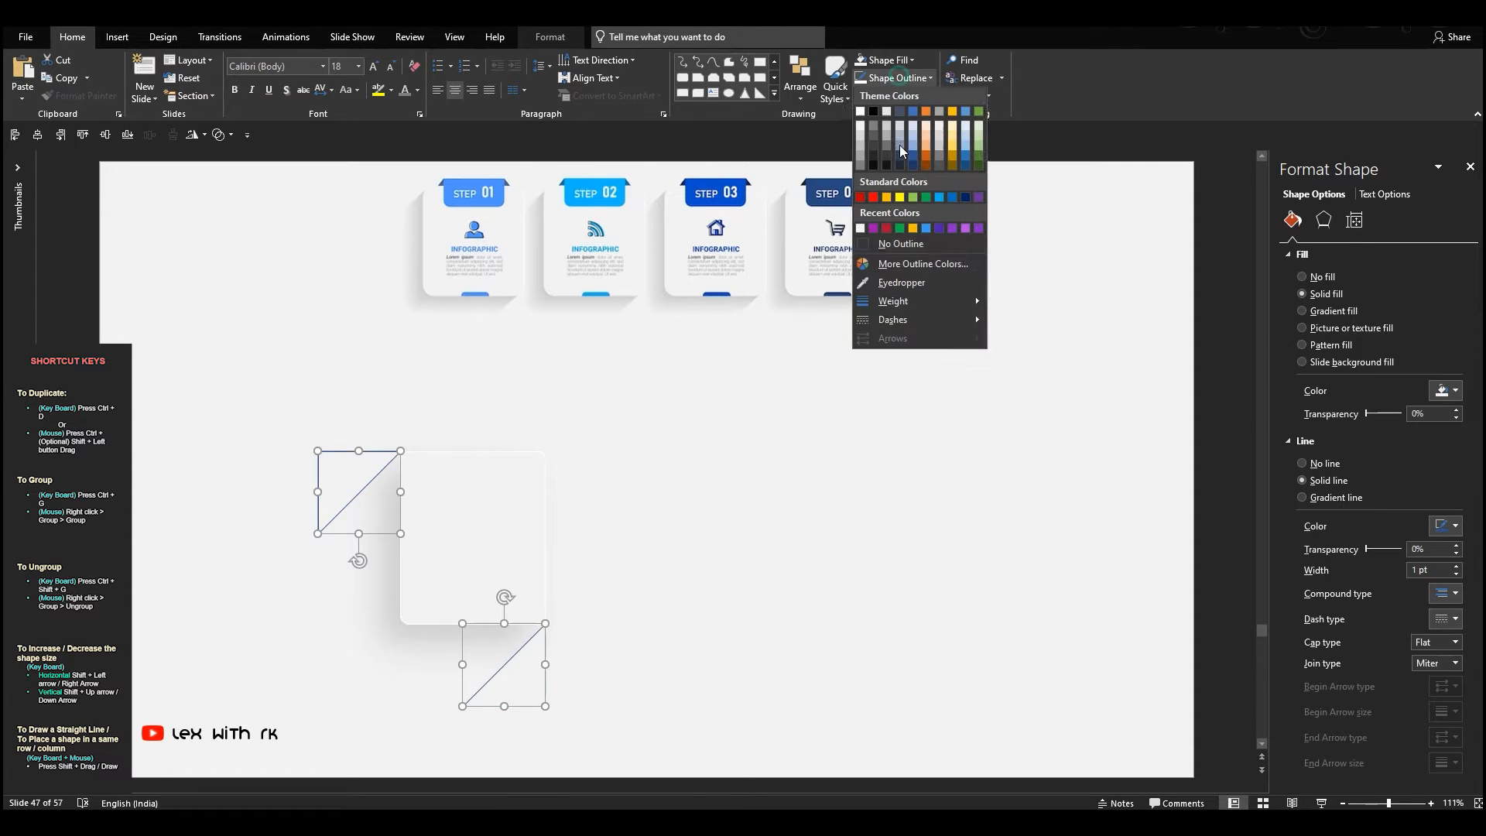
pyautogui.click(899, 249)
pyautogui.click(802, 415)
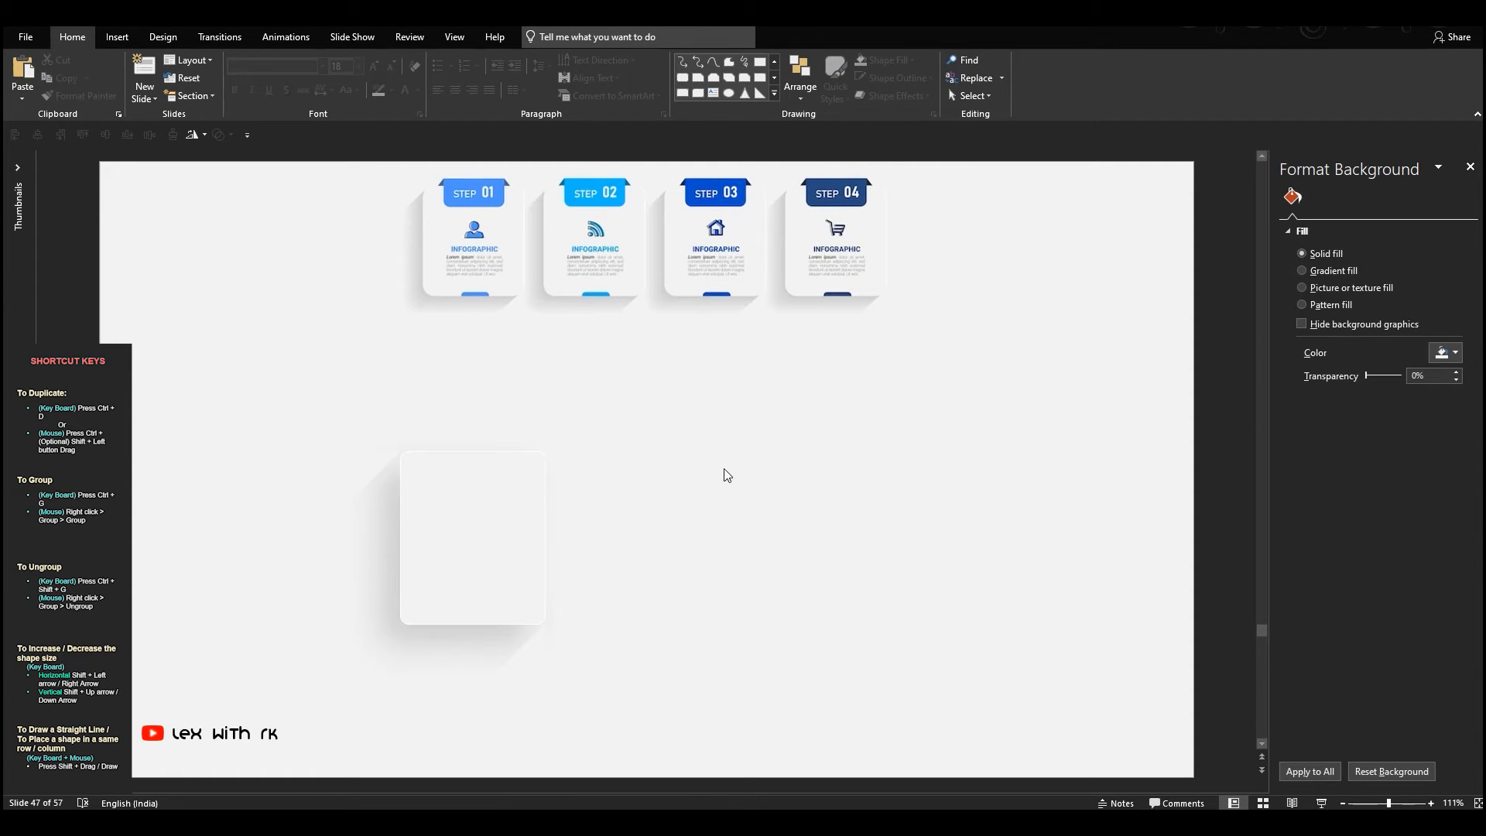
# Draw a trapezoid over the upper part of the card and match its width to the card
pyautogui.click(805, 99)
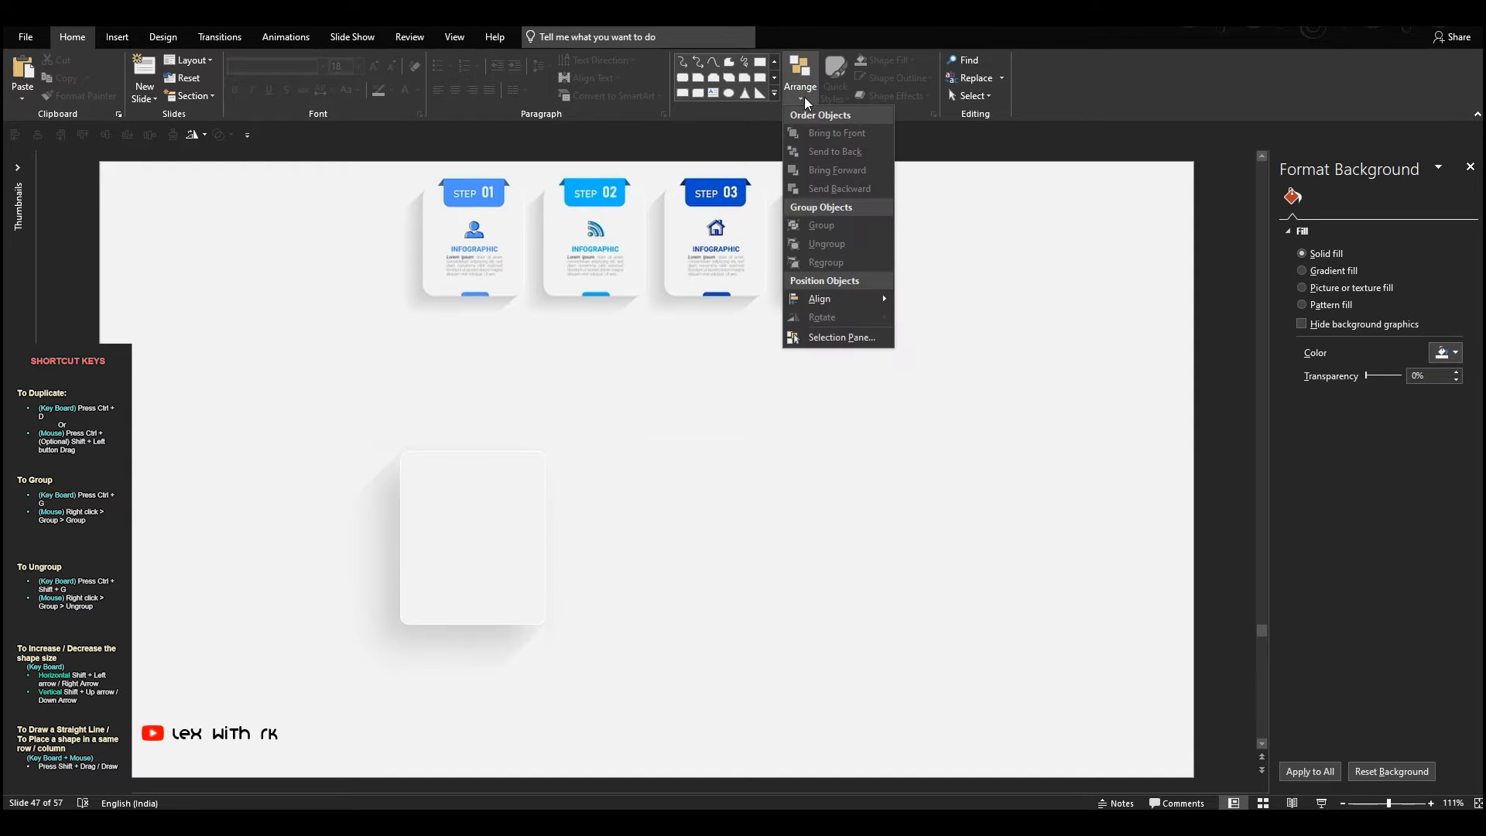
pyautogui.click(772, 93)
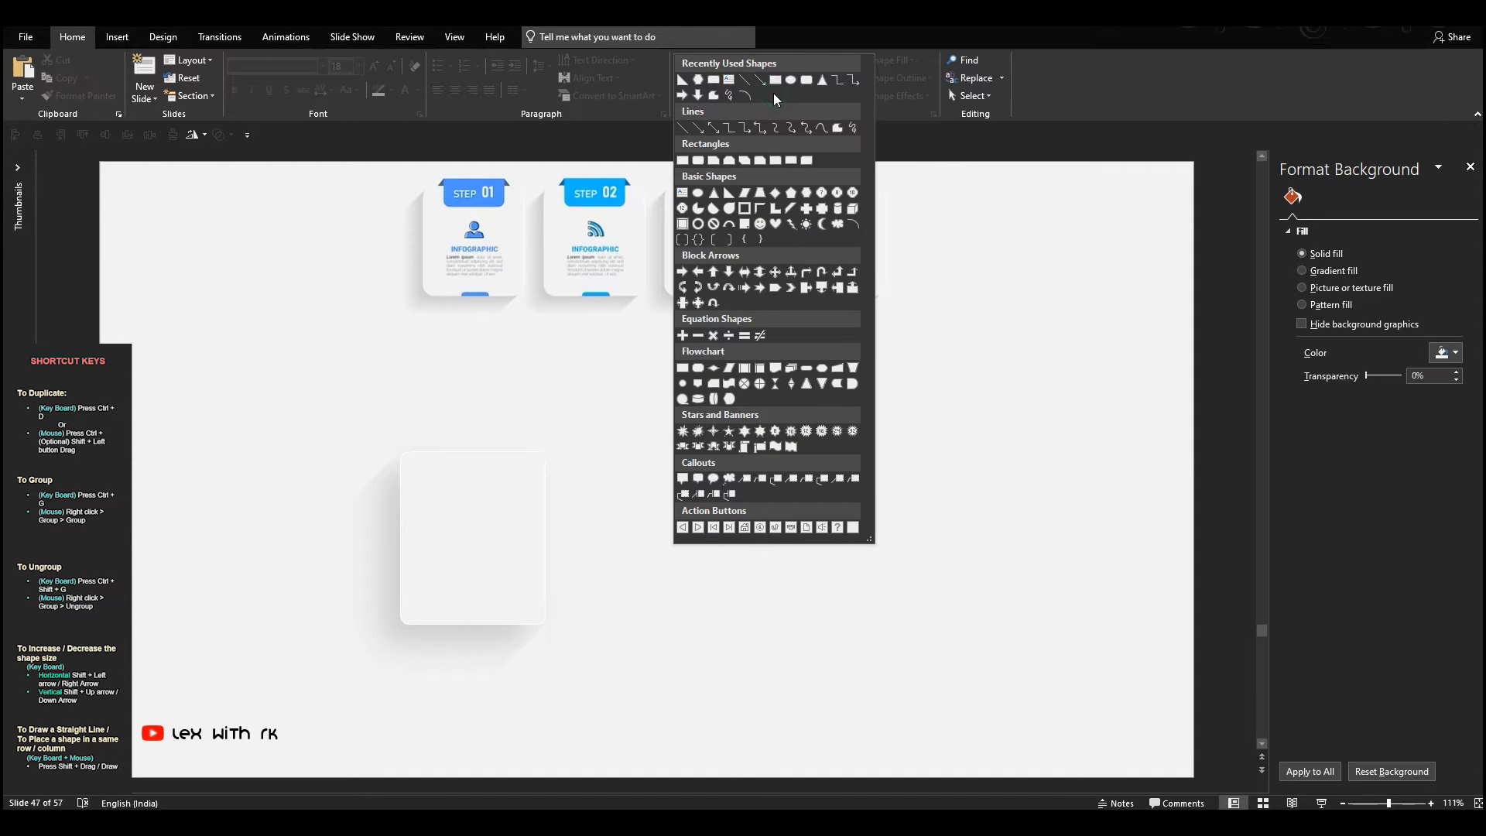
pyautogui.click(756, 192)
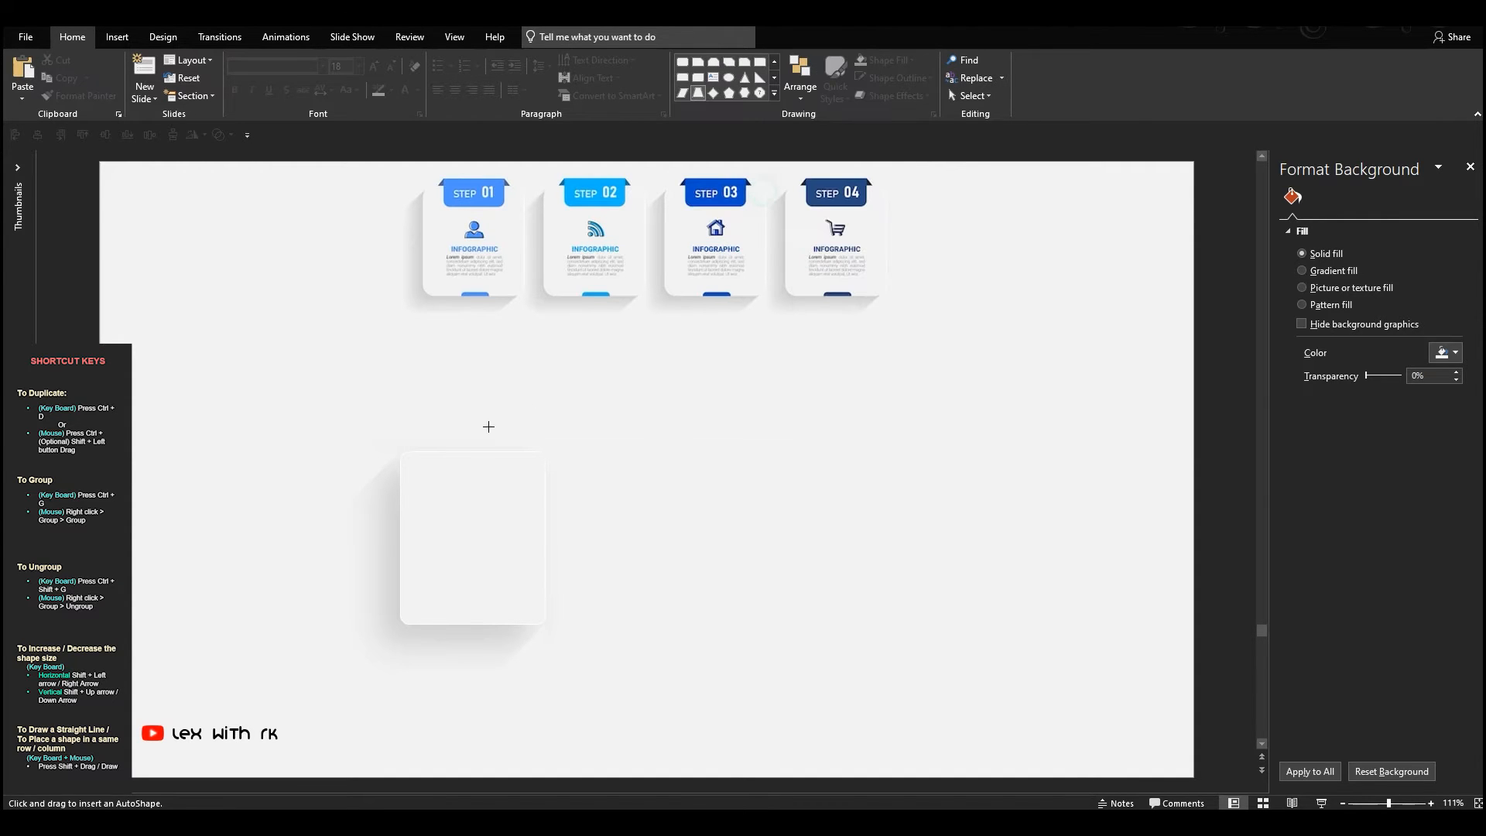
pyautogui.moveTo(490, 424); pyautogui.dragTo(570, 536)
pyautogui.moveTo(549, 479)
pyautogui.mouseDown()
pyautogui.moveTo(458, 451)
pyautogui.moveTo(544, 461)
pyautogui.mouseUp()
pyautogui.scroll(6, 510, 464)
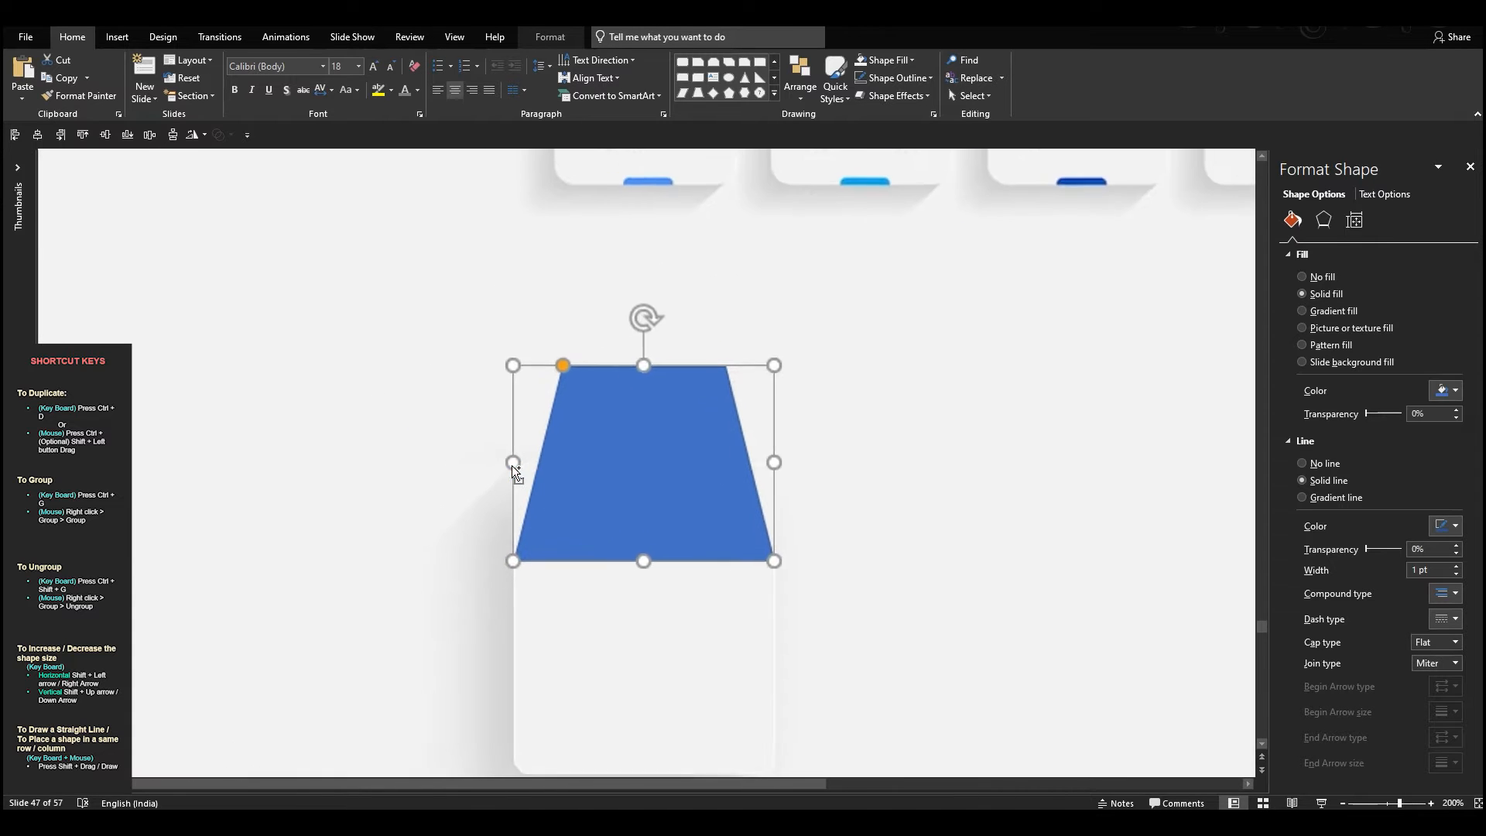
pyautogui.scroll(3, 607, 458)
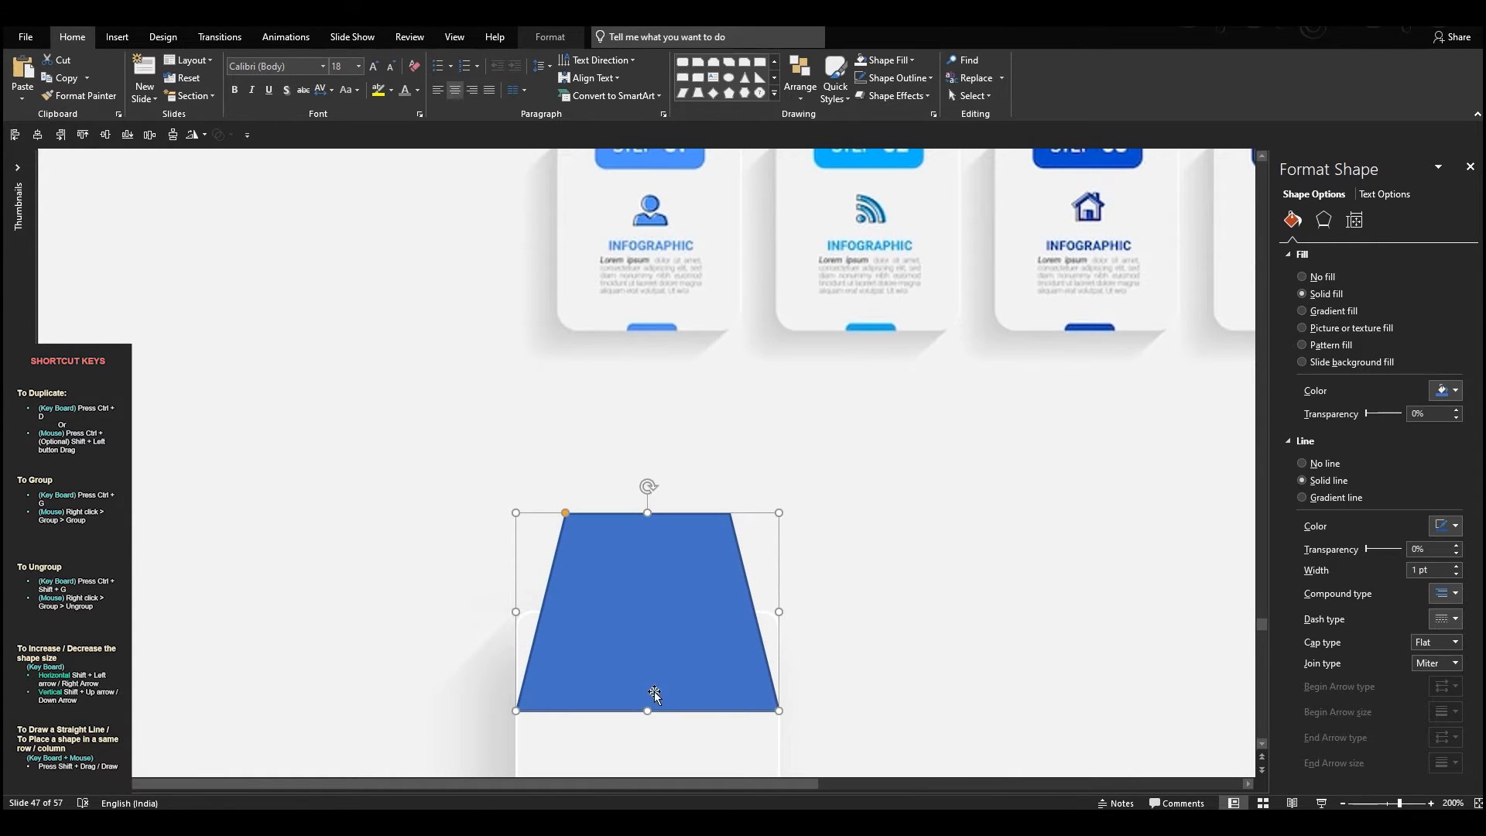
# Reduce the trapezoid's height to a thin strip at the card's top edge
pyautogui.moveTo(648, 712); pyautogui.dragTo(655, 613)
pyautogui.moveTo(647, 513); pyautogui.dragTo(647, 576)
pyautogui.scroll(1, 671, 564)
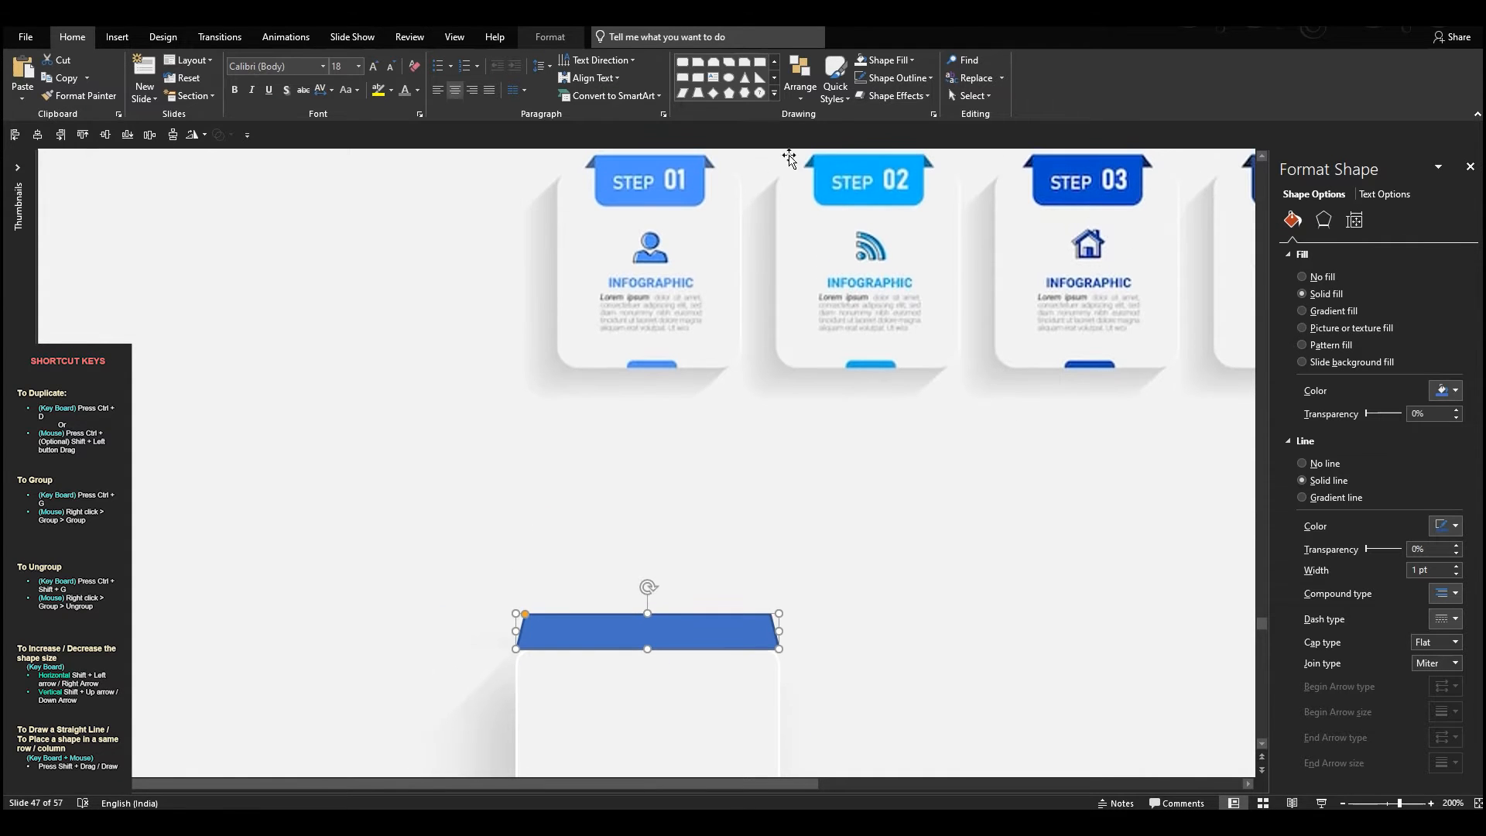
# Draw a rectangle with rounded same-side corners above the card and stretch it to the card's width
pyautogui.click(772, 98)
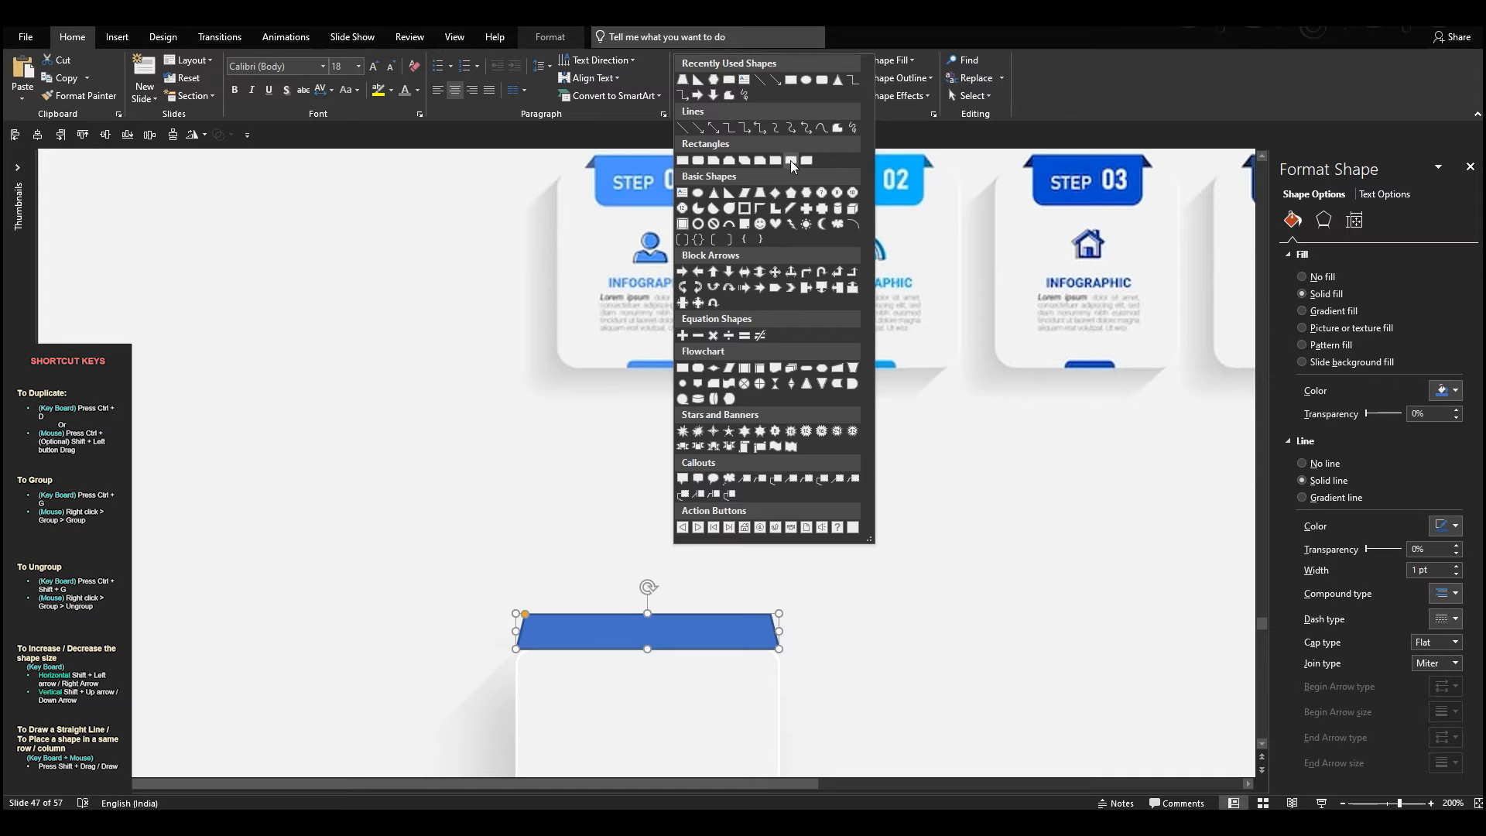
pyautogui.click(788, 160)
pyautogui.moveTo(771, 486); pyautogui.dragTo(920, 635)
pyautogui.moveTo(771, 561); pyautogui.dragTo(515, 562)
pyautogui.moveTo(920, 561); pyautogui.dragTo(779, 578)
# Fill the new rectangle with the light blue sampled from the STEP 01 label
pyautogui.click(886, 60)
pyautogui.click(901, 266)
pyautogui.click(697, 189)
# Place the light blue rectangle over the trapezoid with its rounded corners downward, and shrink it to a centred label
pyautogui.moveTo(648, 472); pyautogui.dragTo(615, 741)
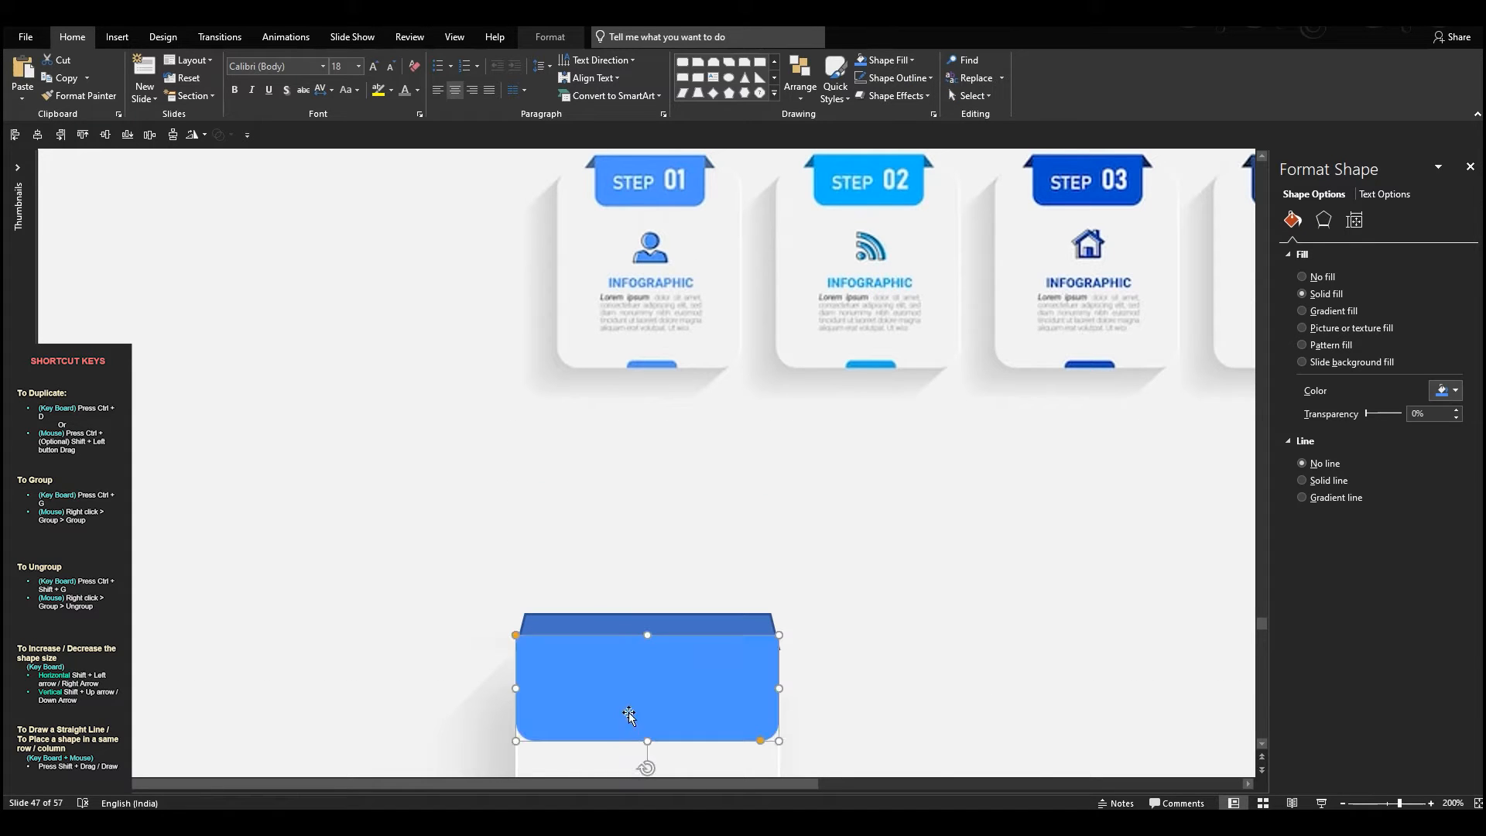
pyautogui.moveTo(516, 687); pyautogui.dragTo(569, 682)
pyautogui.moveTo(646, 735); pyautogui.dragTo(649, 714)
# Remove the trapezoid's outline and fill it with the dark blue sampled from the STEP 01 card's folded corner
pyautogui.click(587, 626)
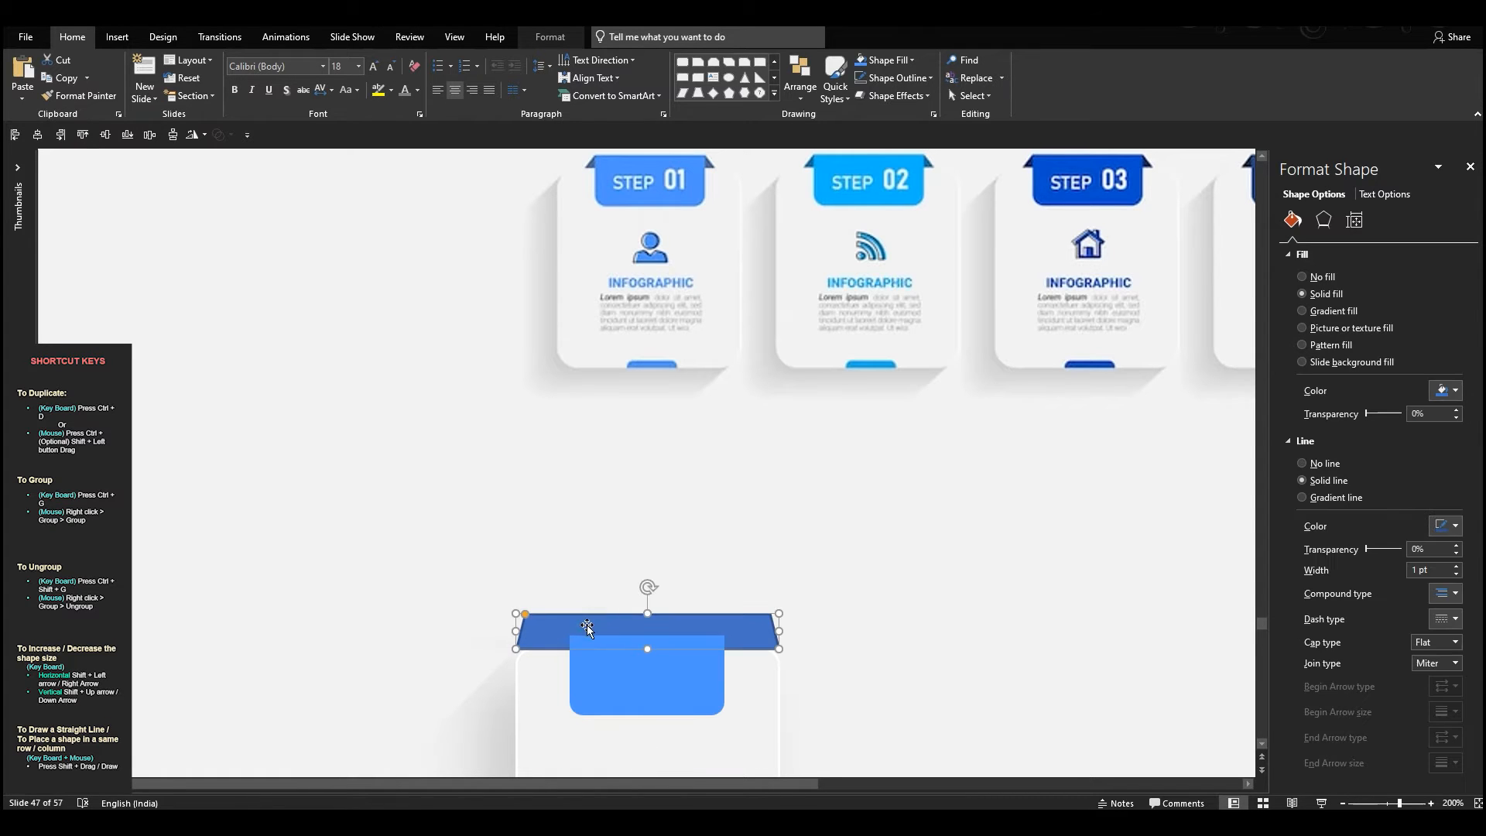
pyautogui.click(859, 83)
pyautogui.click(890, 259)
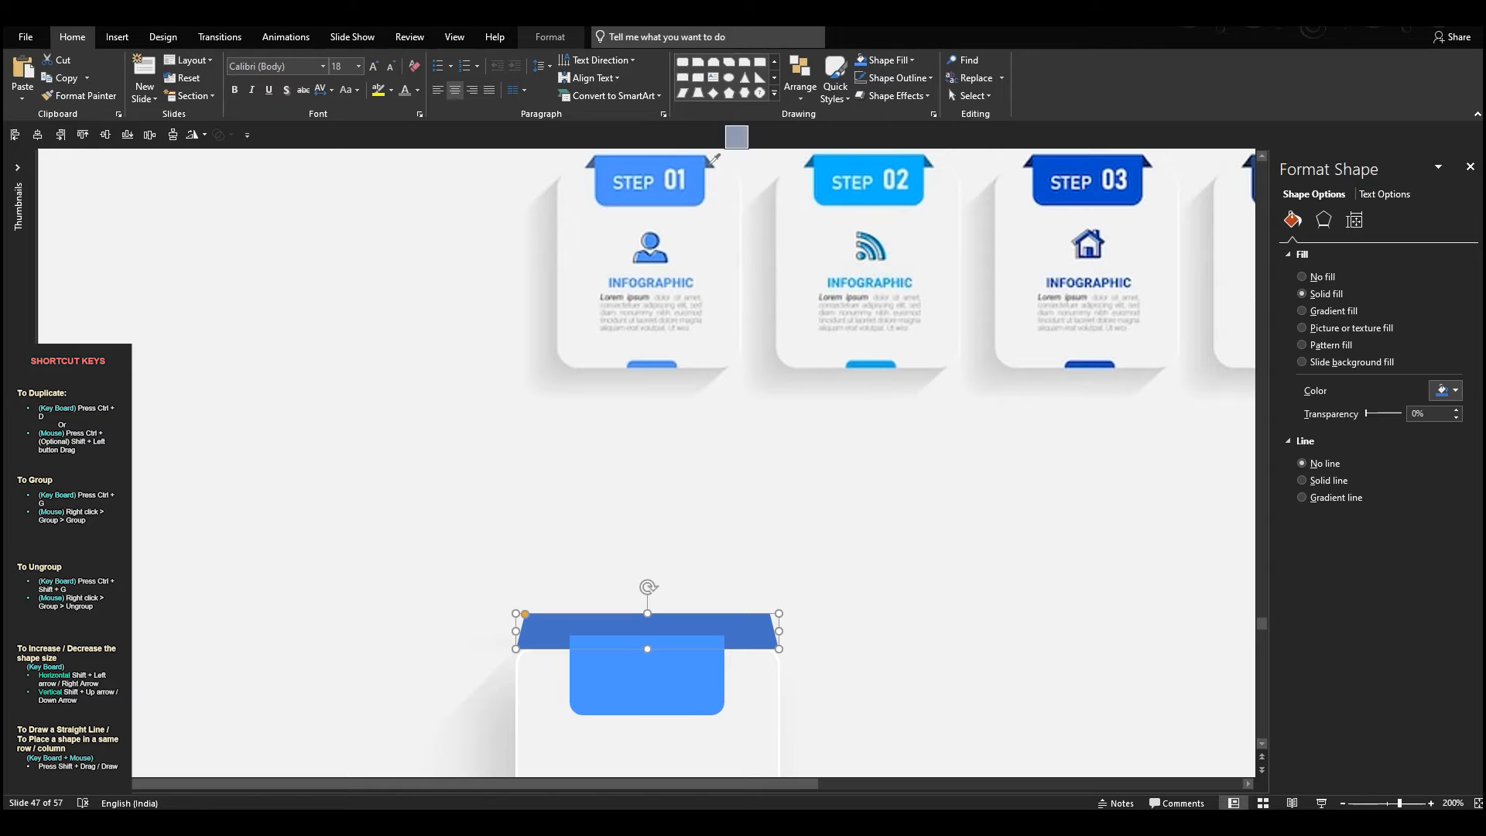
pyautogui.click(712, 161)
# Lower the trapezoid's top edge to the label's top and narrow it so only short ends stick out
pyautogui.scroll(5, 673, 462)
pyautogui.moveTo(648, 427); pyautogui.dragTo(649, 471)
pyautogui.click(380, 483)
pyautogui.moveTo(429, 486); pyautogui.dragTo(470, 486)
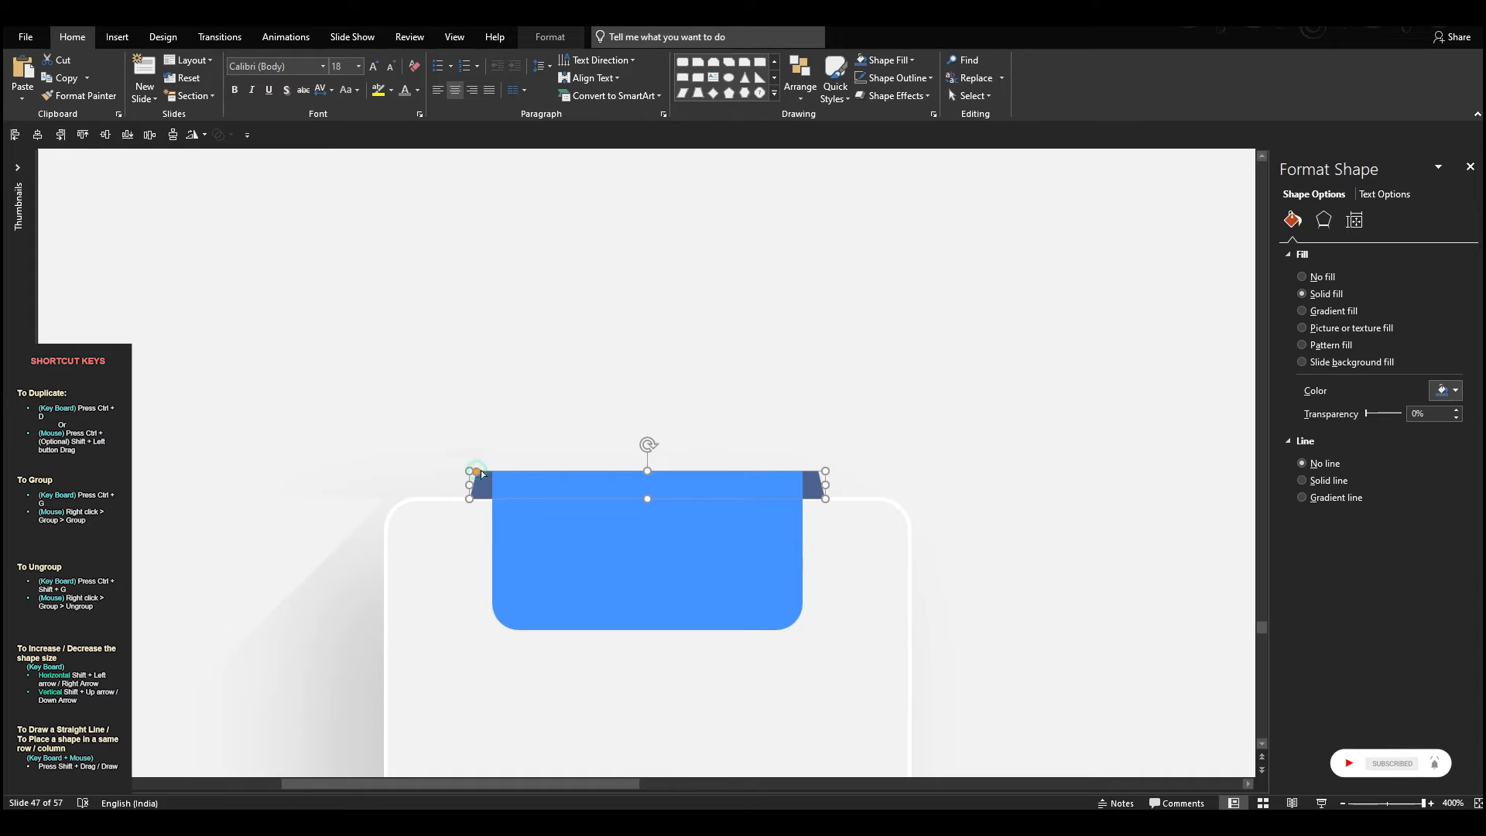
# Adjust the trapezoid's slant so its ends form folded corners meeting the blue label's upper corners
pyautogui.click(709, 386)
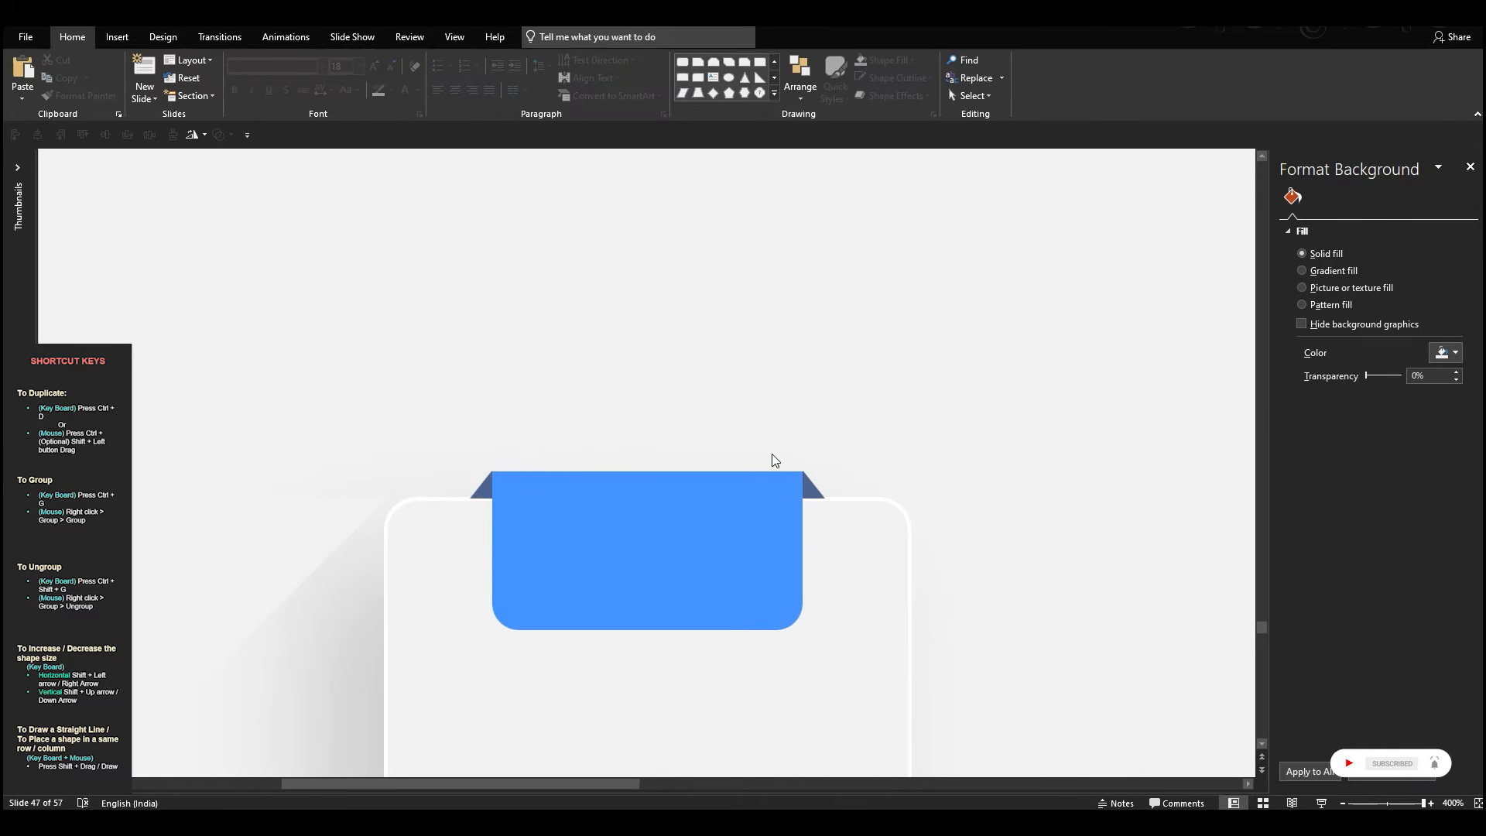
pyautogui.click(483, 495)
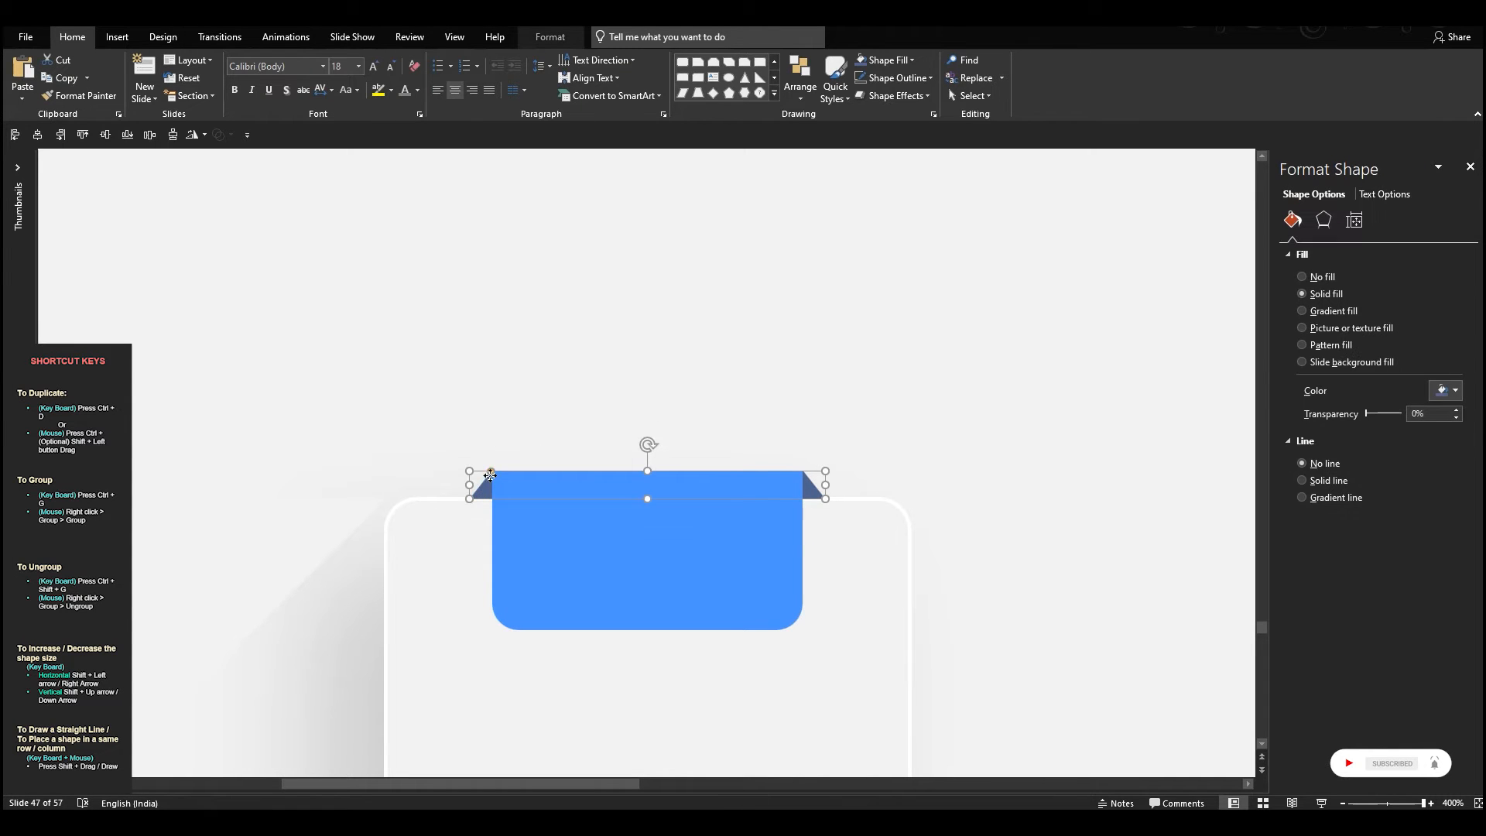
pyautogui.click(639, 401)
pyautogui.click(485, 485)
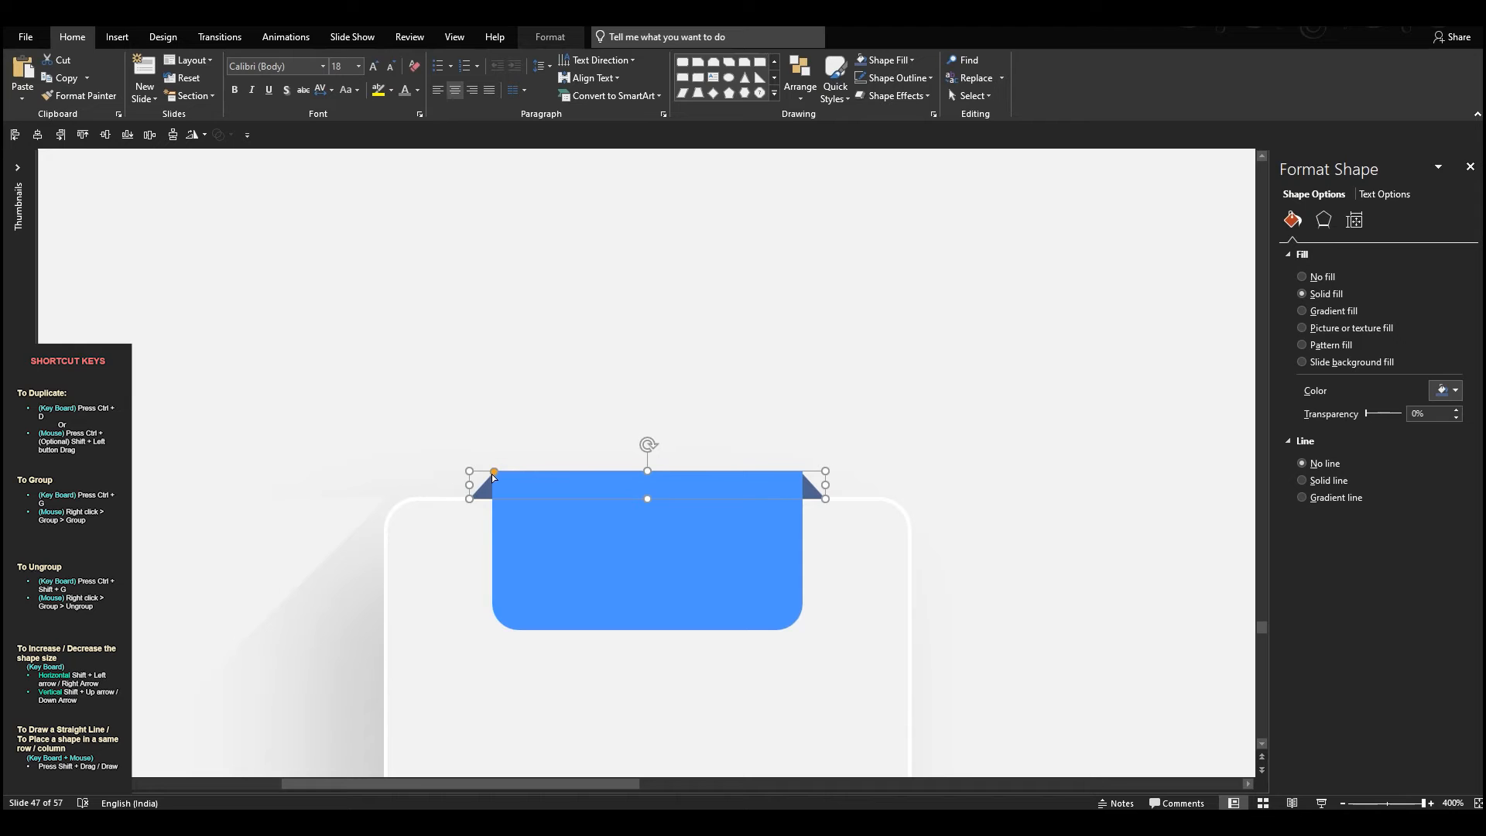
pyautogui.moveTo(494, 470); pyautogui.dragTo(492, 471)
pyautogui.click(672, 467)
pyautogui.scroll(-5, 672, 468)
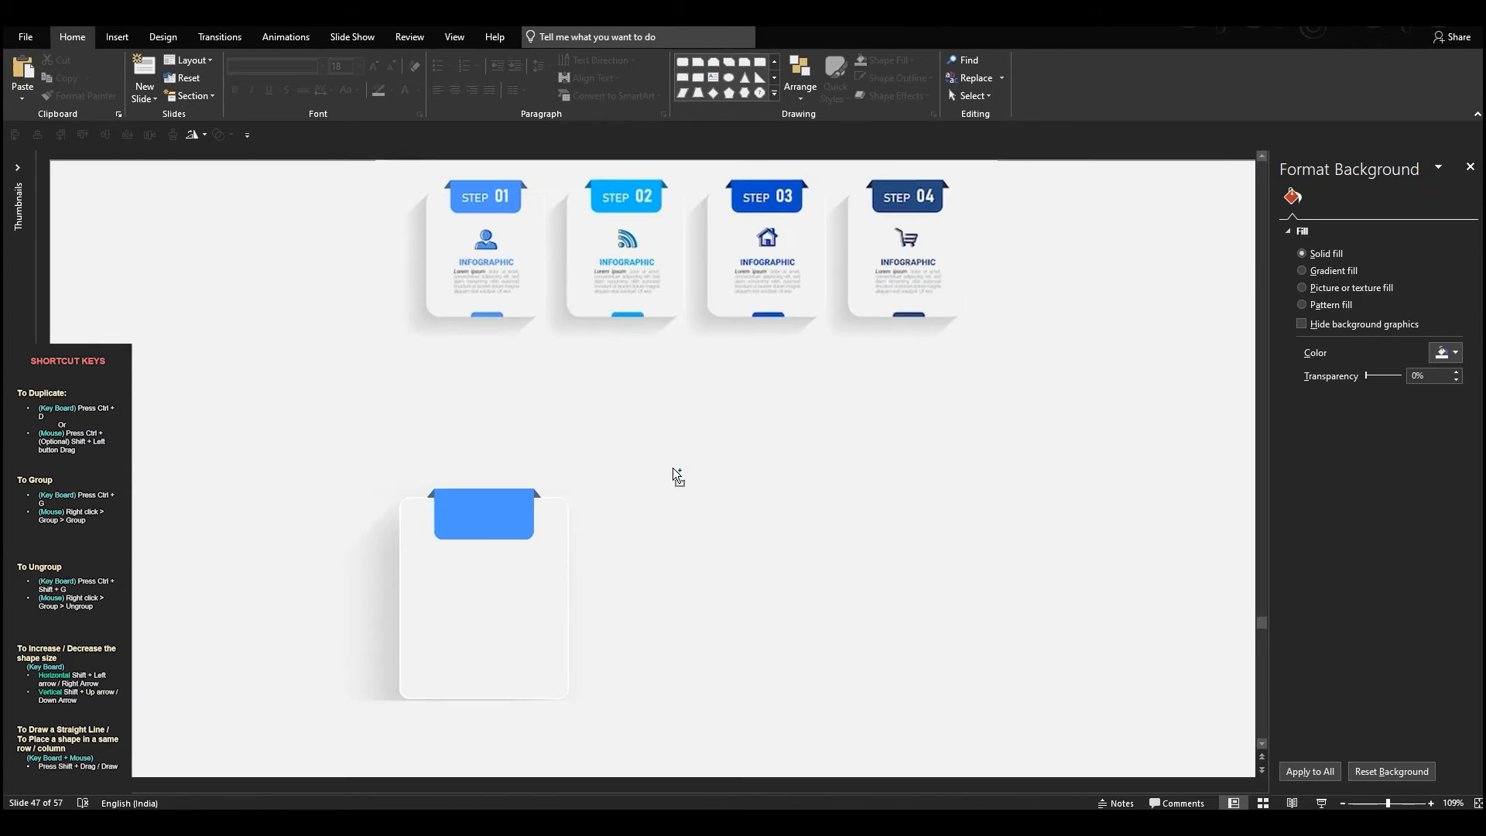
# Insert a text box beside the card reading INFOGRAPHIC
pyautogui.click(117, 37)
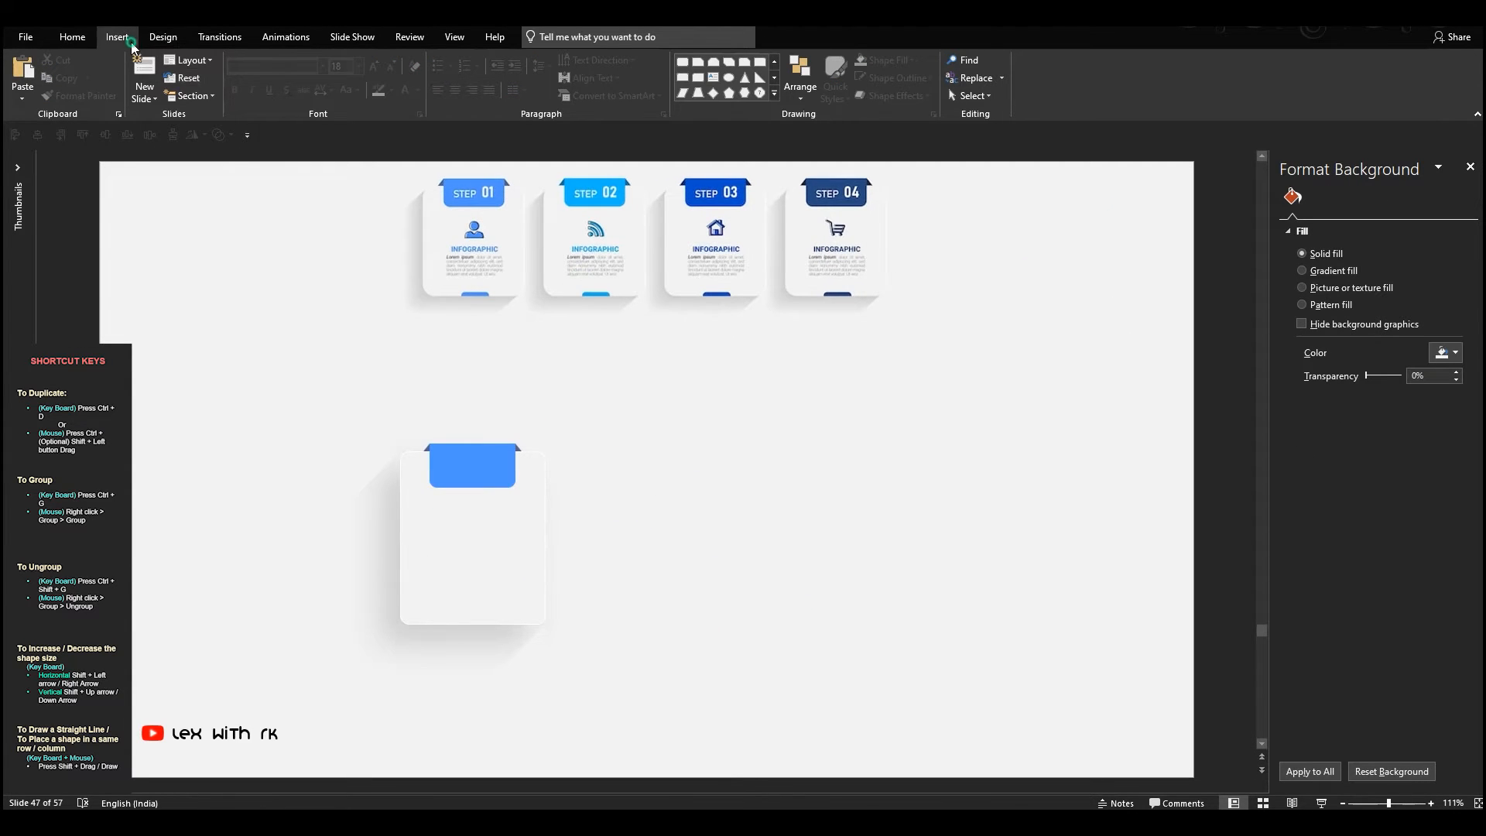
pyautogui.click(696, 75)
pyautogui.click(723, 414)
pyautogui.write('INFOGRAPHIC')
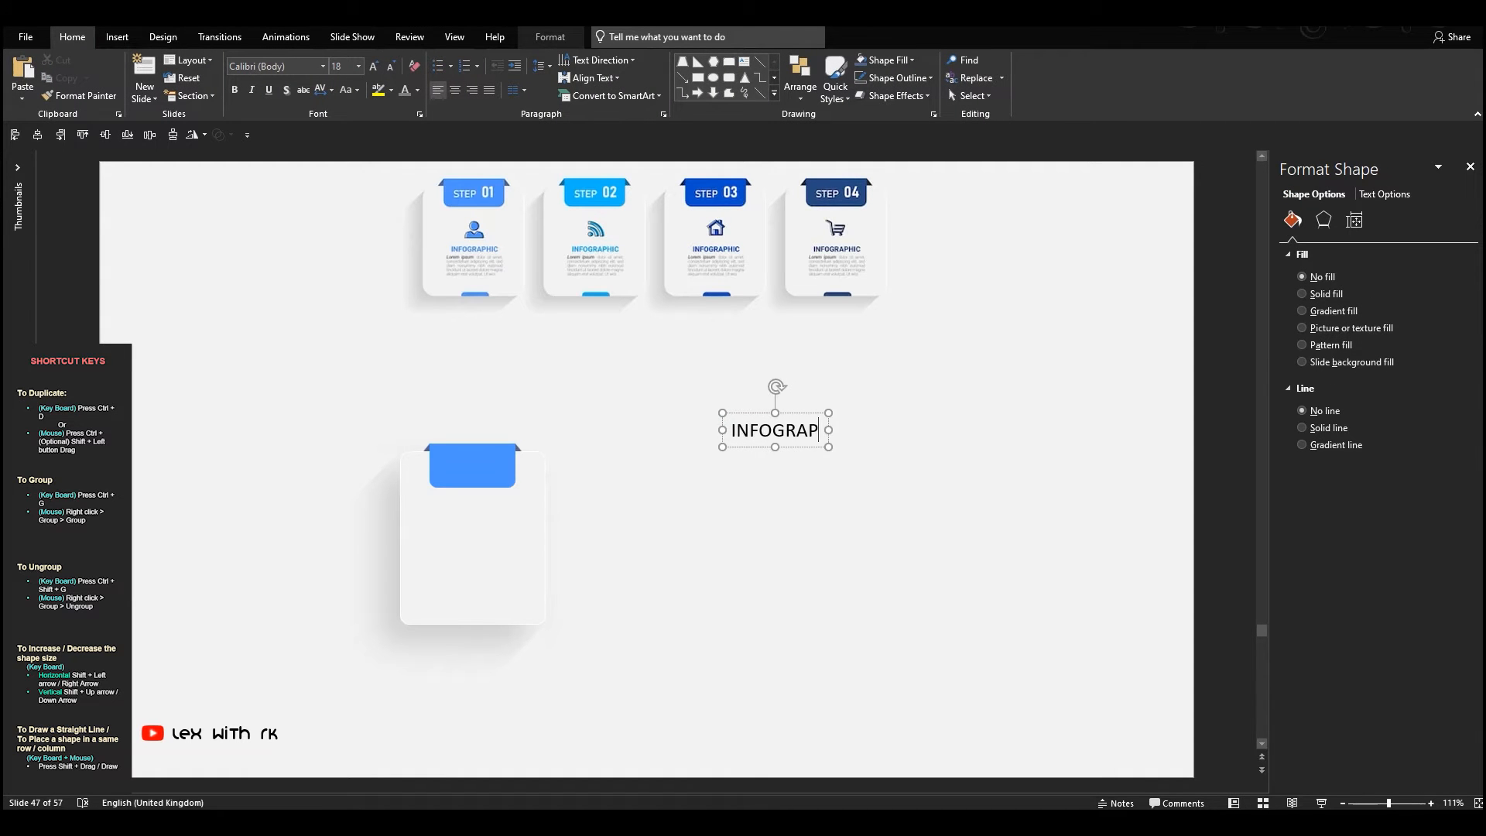
# Format the INFOGRAPHIC text as centred, bold and light blue at font size 11
pyautogui.hotkey('ctrl', 'a')
pyautogui.click(455, 91)
pyautogui.click(417, 91)
pyautogui.click(435, 243)
pyautogui.click(236, 91)
pyautogui.click(391, 66)
pyautogui.click(391, 67)
pyautogui.click(390, 67)
pyautogui.click(391, 66)
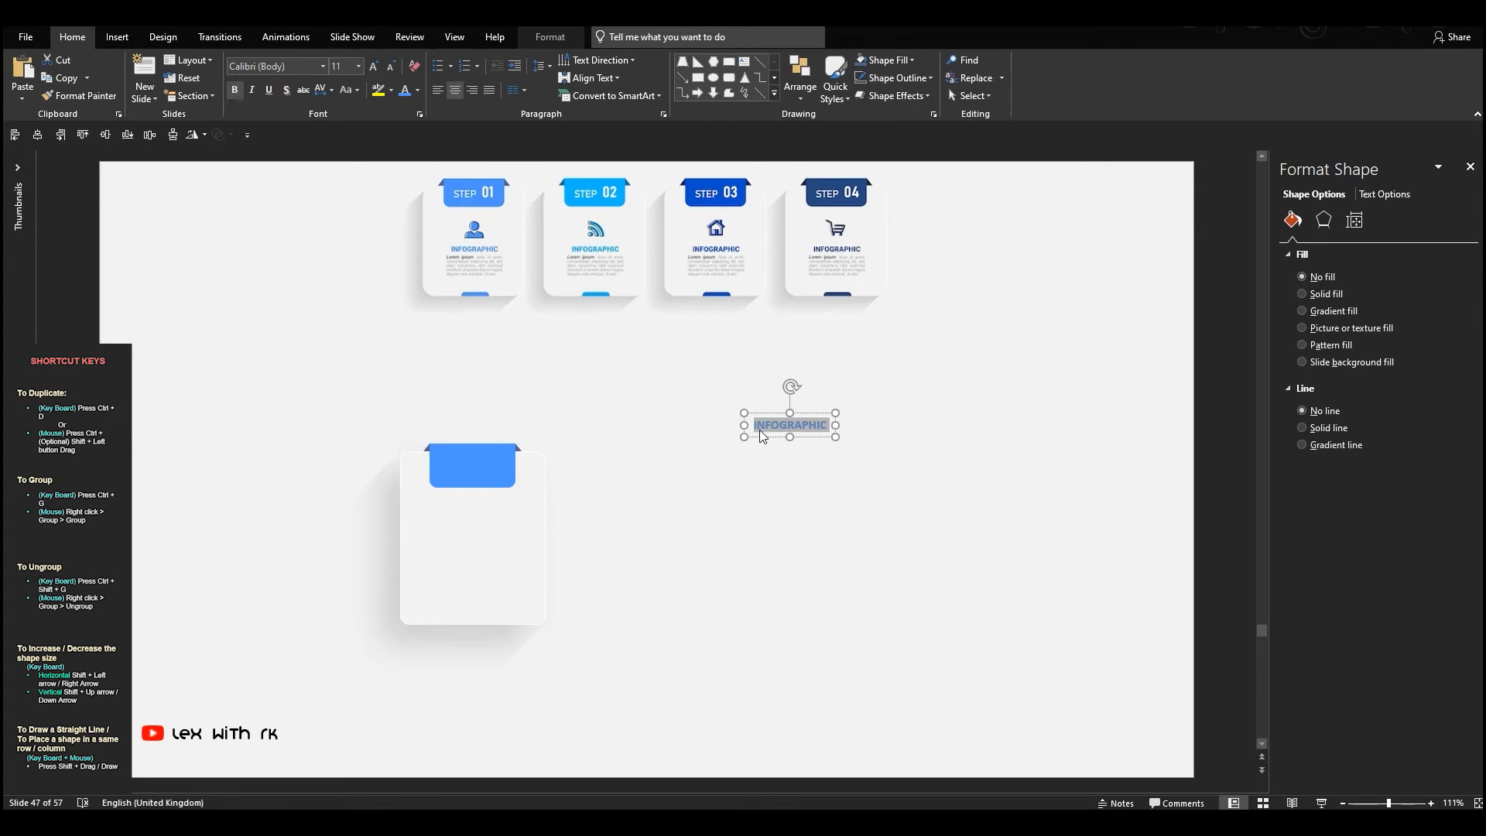
# Fit the INFOGRAPHIC text box to the card's width below the label and set its font size to 10
pyautogui.moveTo(759, 441); pyautogui.dragTo(400, 425)
pyautogui.moveTo(520, 422); pyautogui.dragTo(504, 531)
pyautogui.click(395, 67)
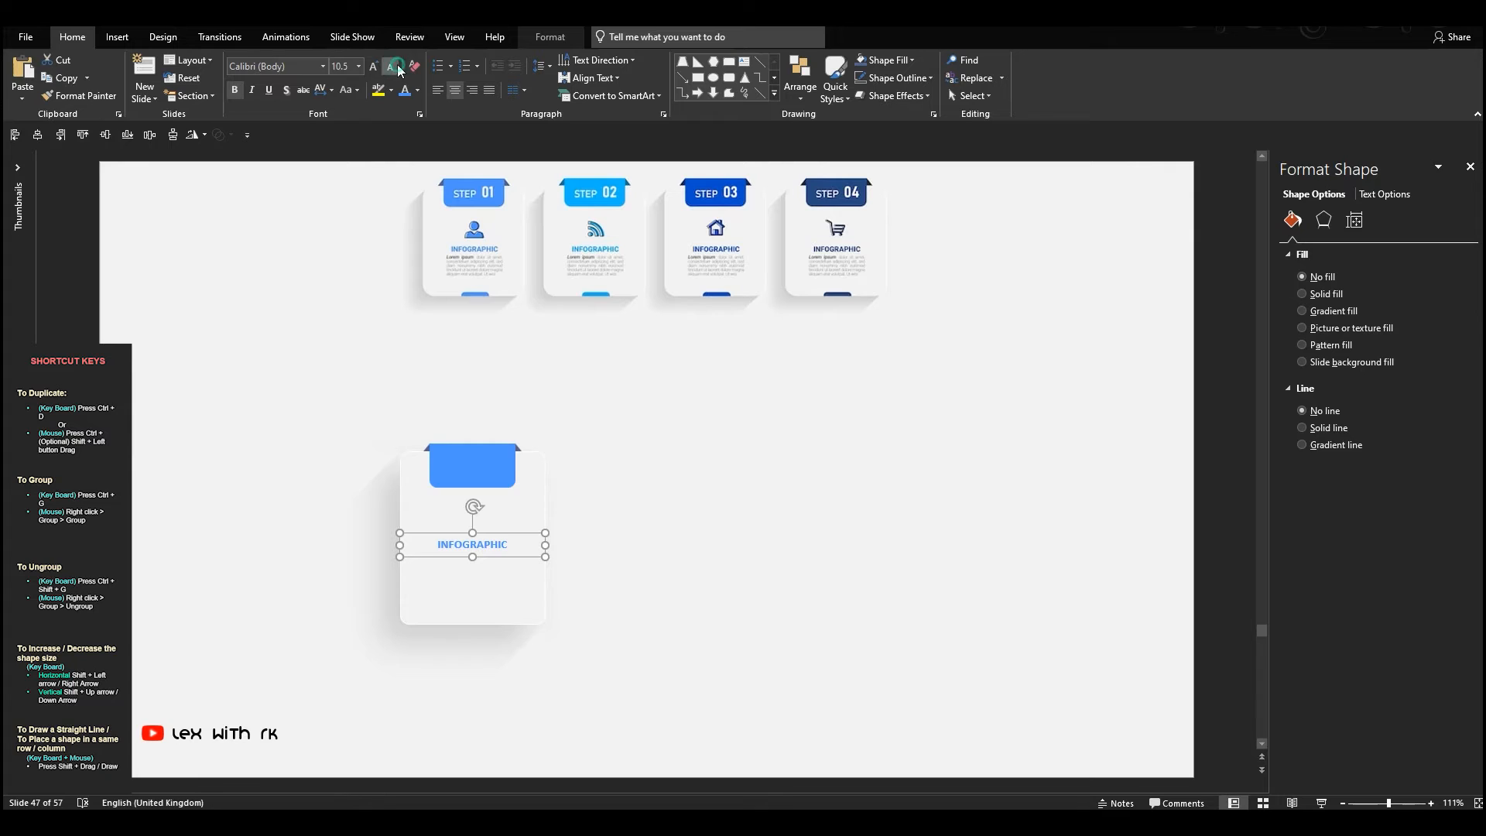
pyautogui.click(390, 68)
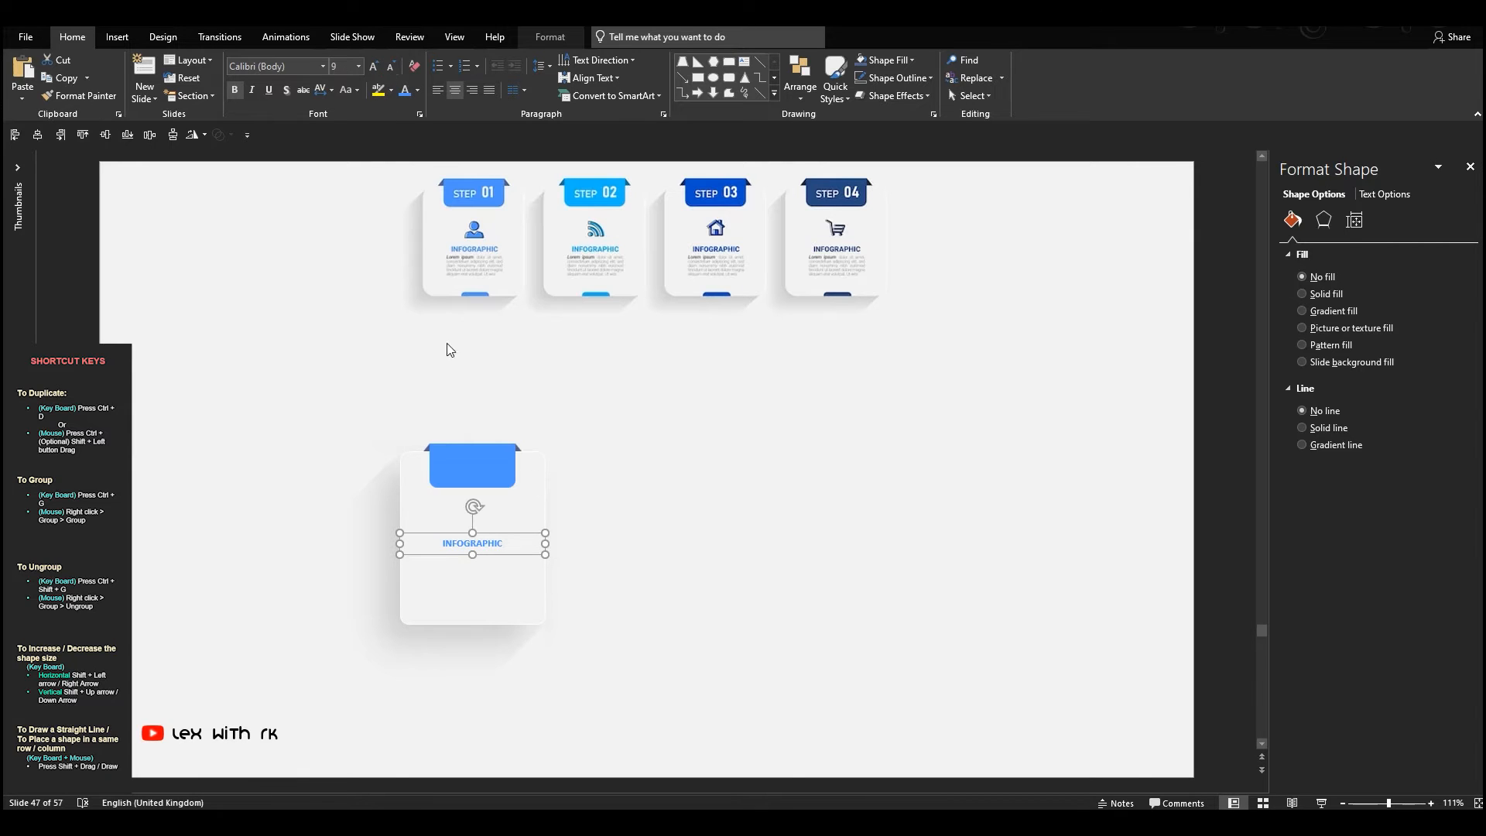
pyautogui.click(372, 67)
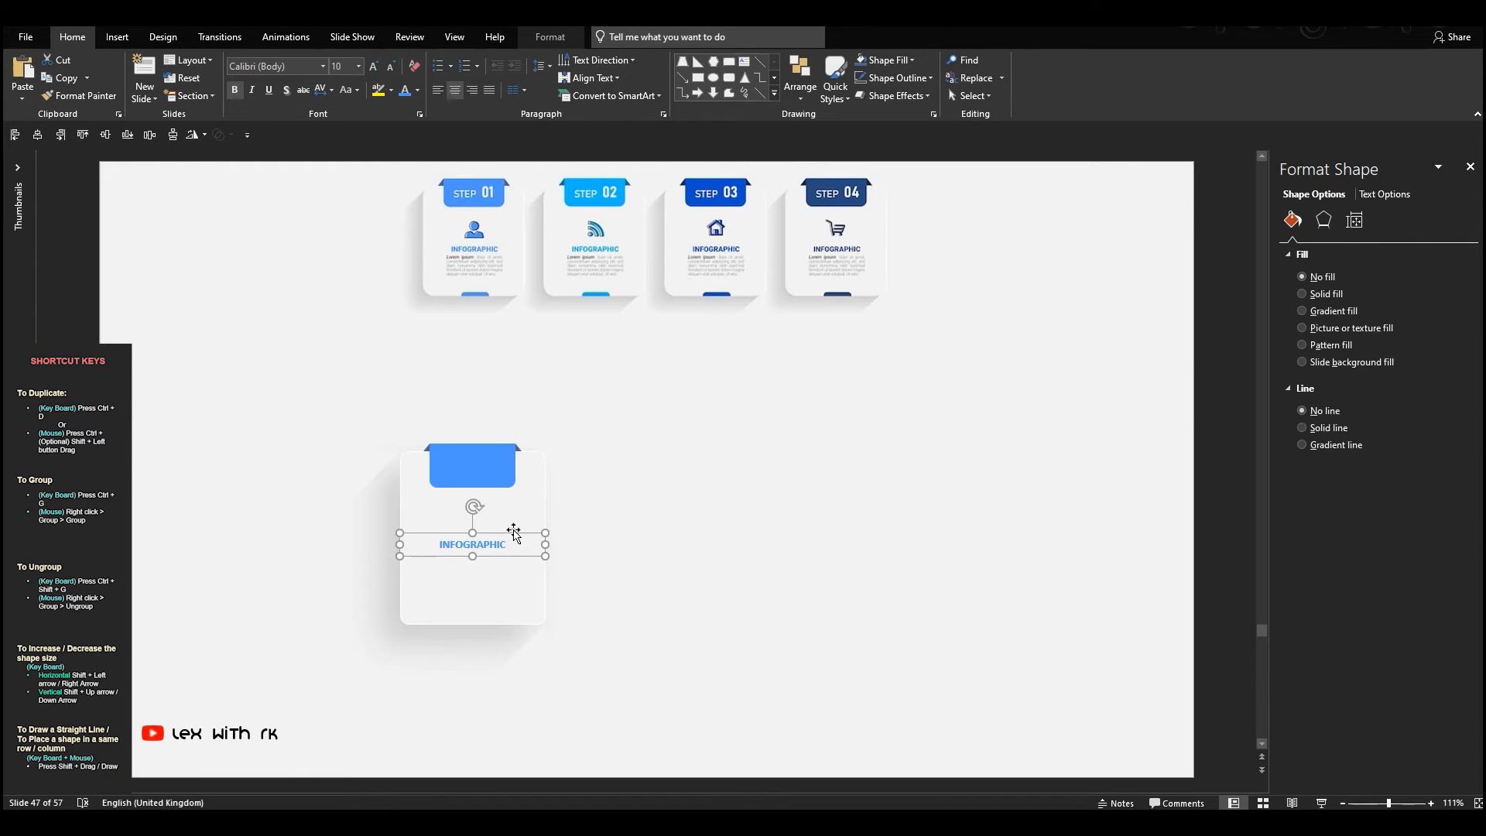
# Duplicate the INFOGRAPHIC heading just below it and make the copy's text dark grey at font size 7
pyautogui.moveTo(513, 531); pyautogui.dragTo(513, 563)
pyautogui.doubleClick(473, 577)
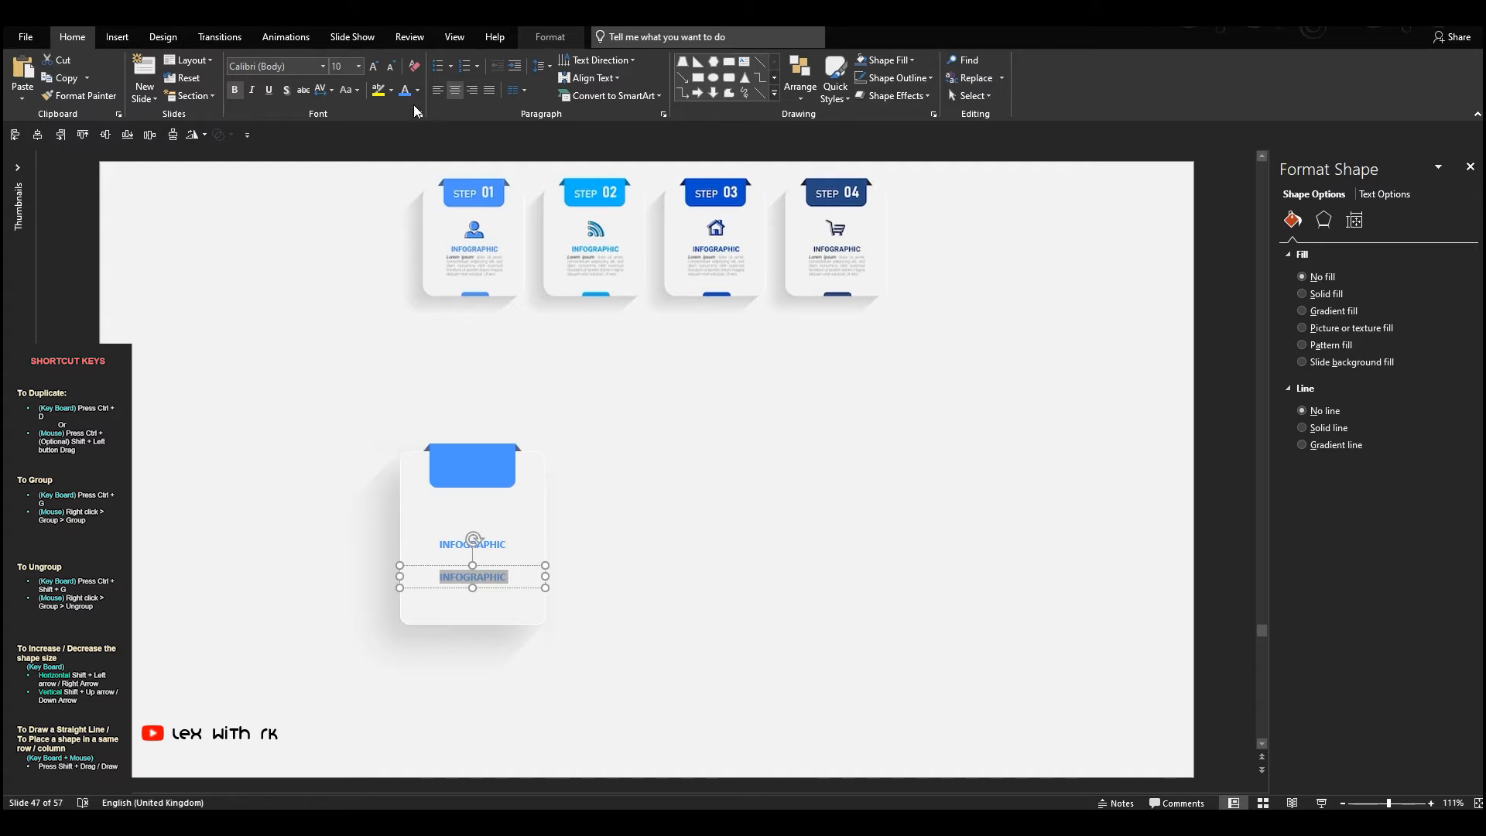
pyautogui.click(417, 89)
pyautogui.click(419, 157)
pyautogui.click(389, 66)
pyautogui.click(390, 67)
pyautogui.click(390, 67)
# Replace the lower text box's content with placeholder text generated by =lorem()
pyautogui.press('BackSpace')
pyautogui.write('=lorem()')
pyautogui.press('Return')
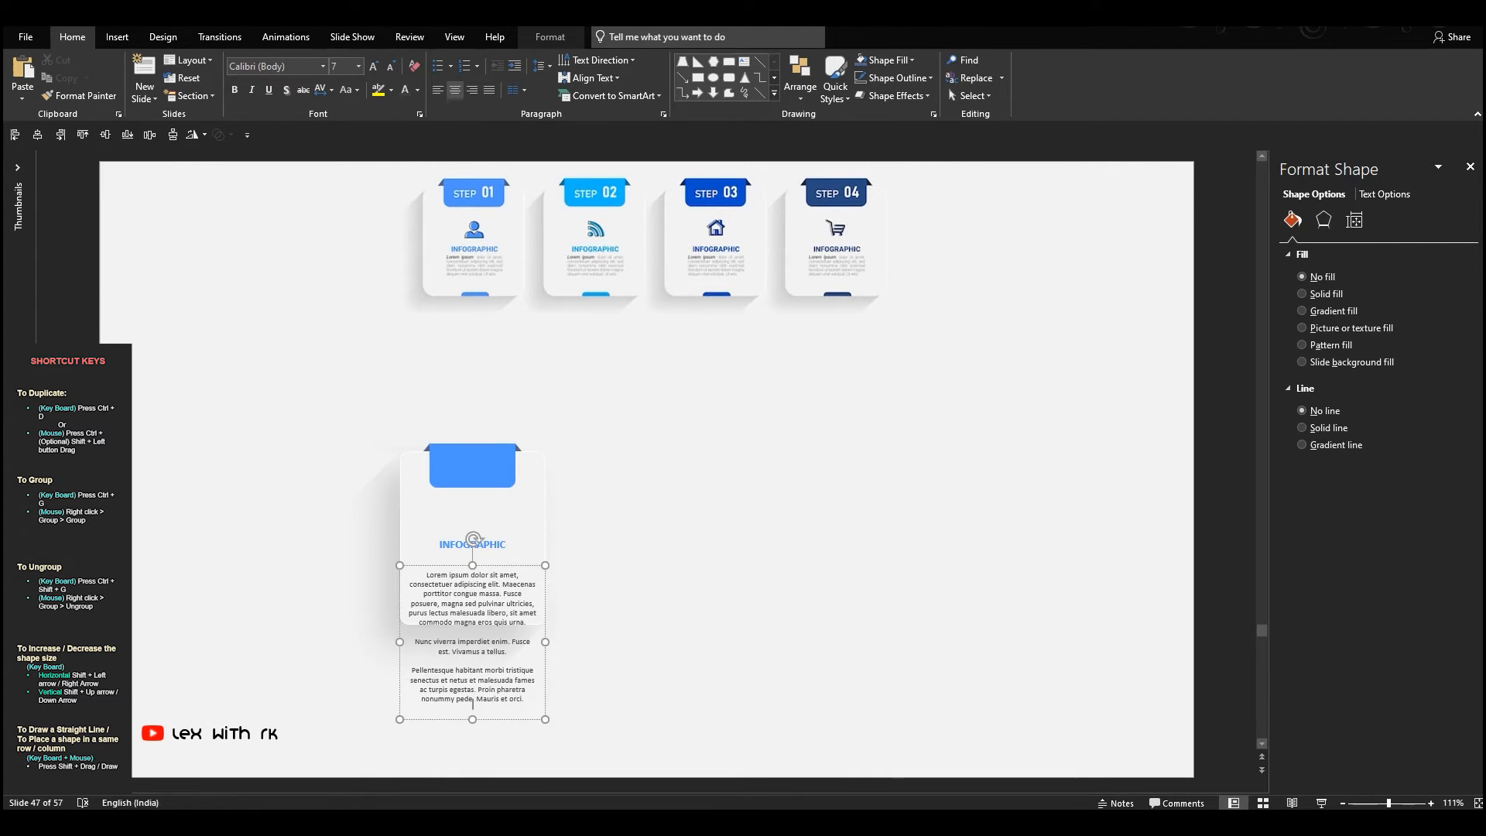
# Set the placeholder text to font size 5, left-align it and narrow its box beneath the INFOGRAPHIC heading
pyautogui.hotkey('ctrl', 'a')
pyautogui.click(390, 67)
pyautogui.click(390, 66)
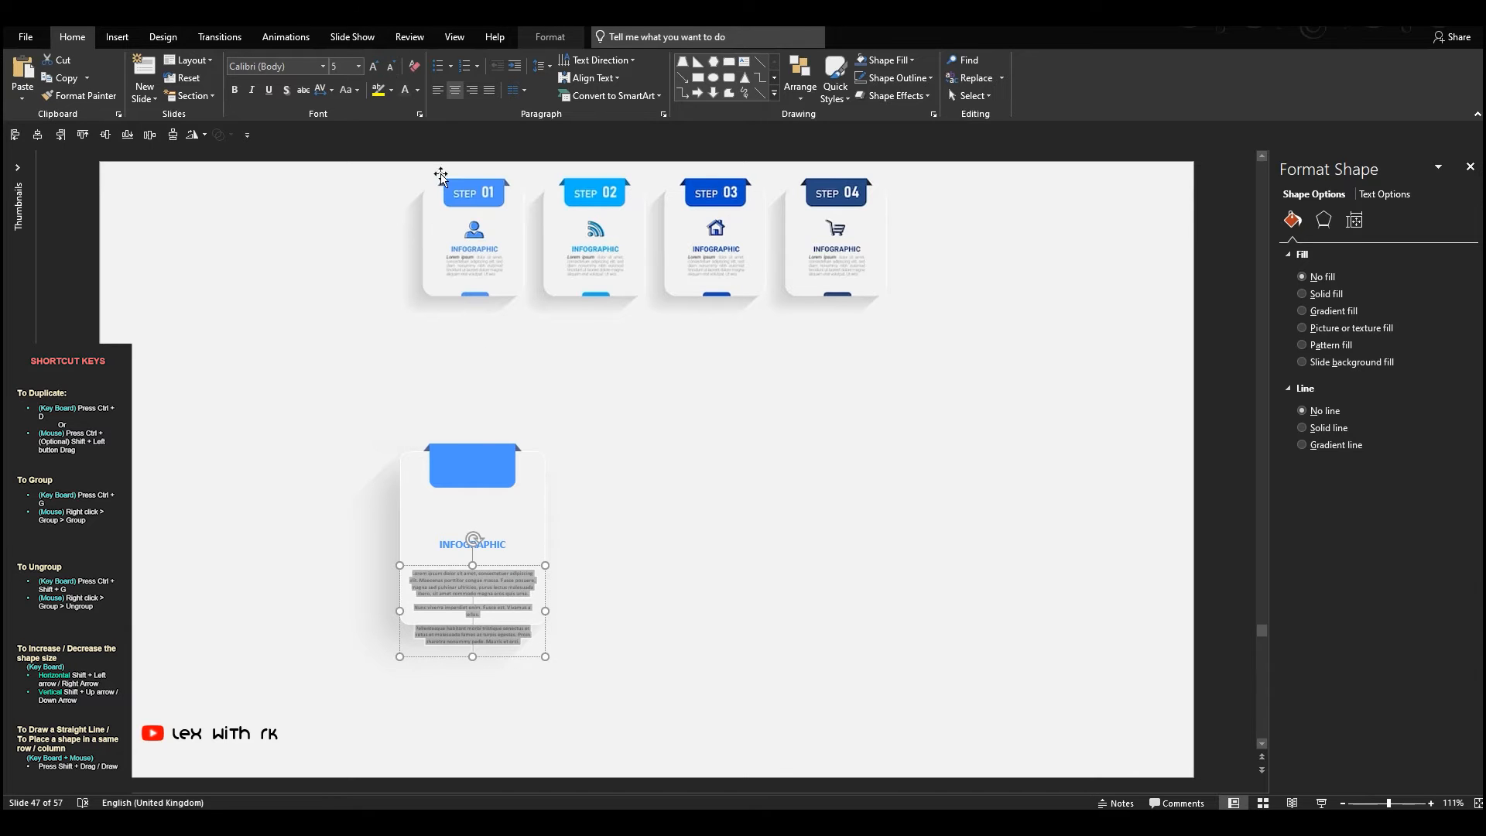
pyautogui.moveTo(496, 568); pyautogui.dragTo(496, 550)
pyautogui.click(438, 89)
# Make the opening words "Lorem ipsum" bold at font size 6
pyautogui.moveTo(398, 594); pyautogui.dragTo(364, 550)
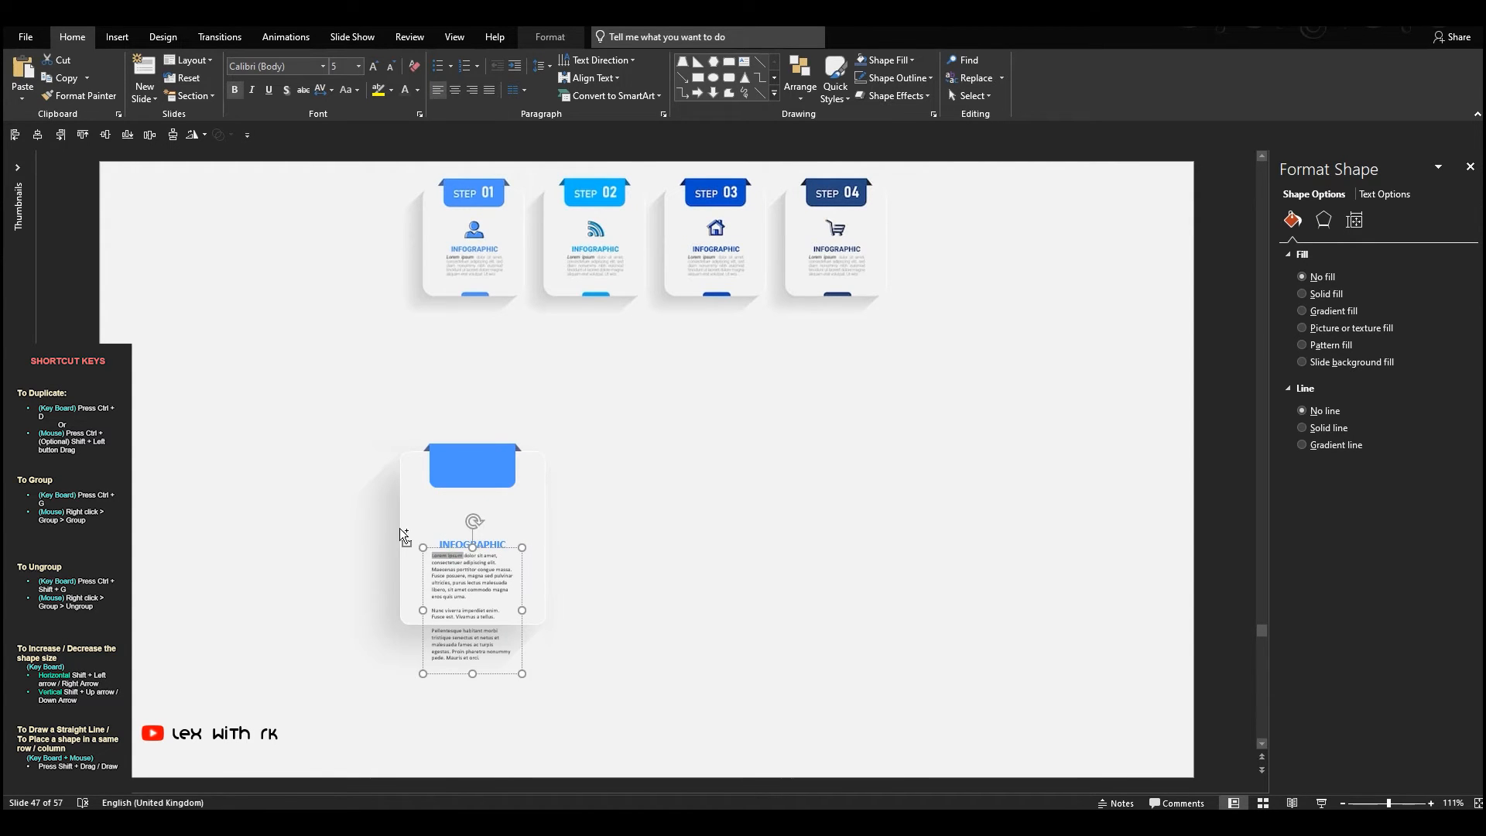
pyautogui.click(374, 65)
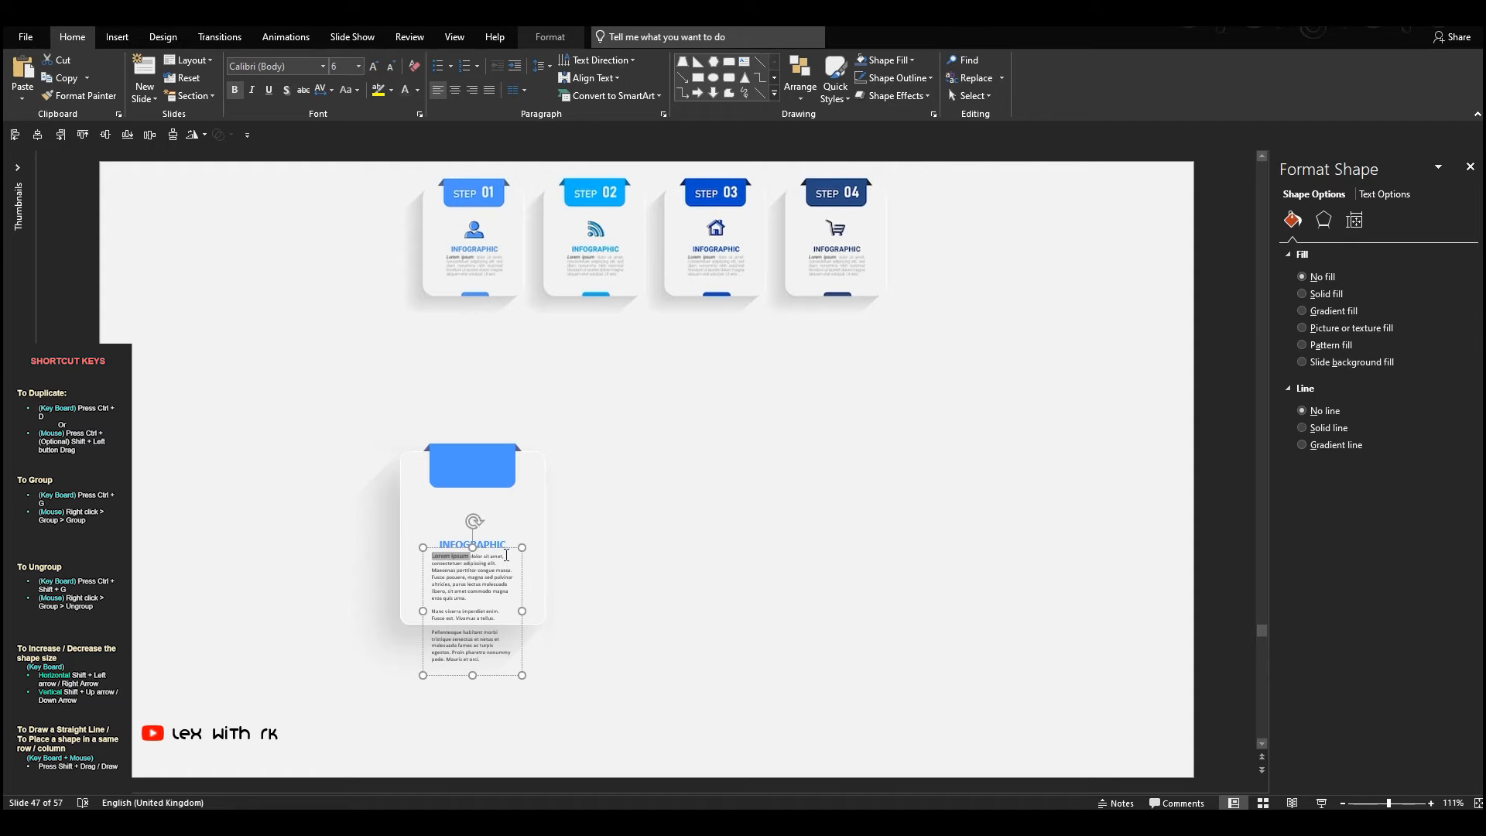
pyautogui.moveTo(503, 550); pyautogui.dragTo(503, 553)
# Delete the placeholder text that follows "sit amet commodo magna" so the paragraph fits inside the card
pyautogui.moveTo(480, 604); pyautogui.dragTo(596, 710)
pyautogui.press('Delete')
pyautogui.moveTo(483, 607); pyautogui.dragTo(321, 613)
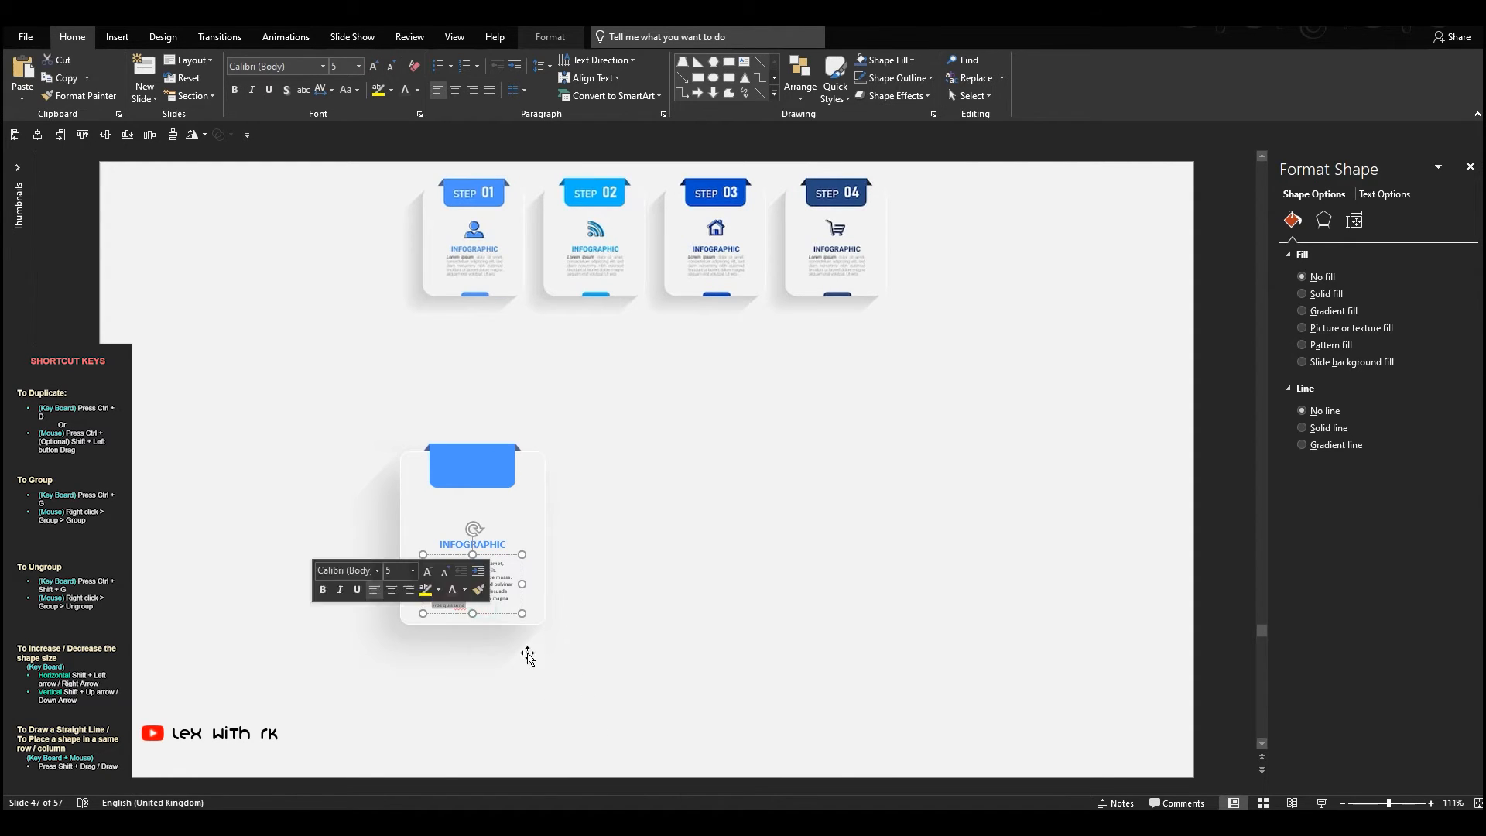
pyautogui.press('Delete')
pyautogui.click(617, 653)
pyautogui.moveTo(234, 347); pyautogui.dragTo(693, 761)
pyautogui.click(742, 619)
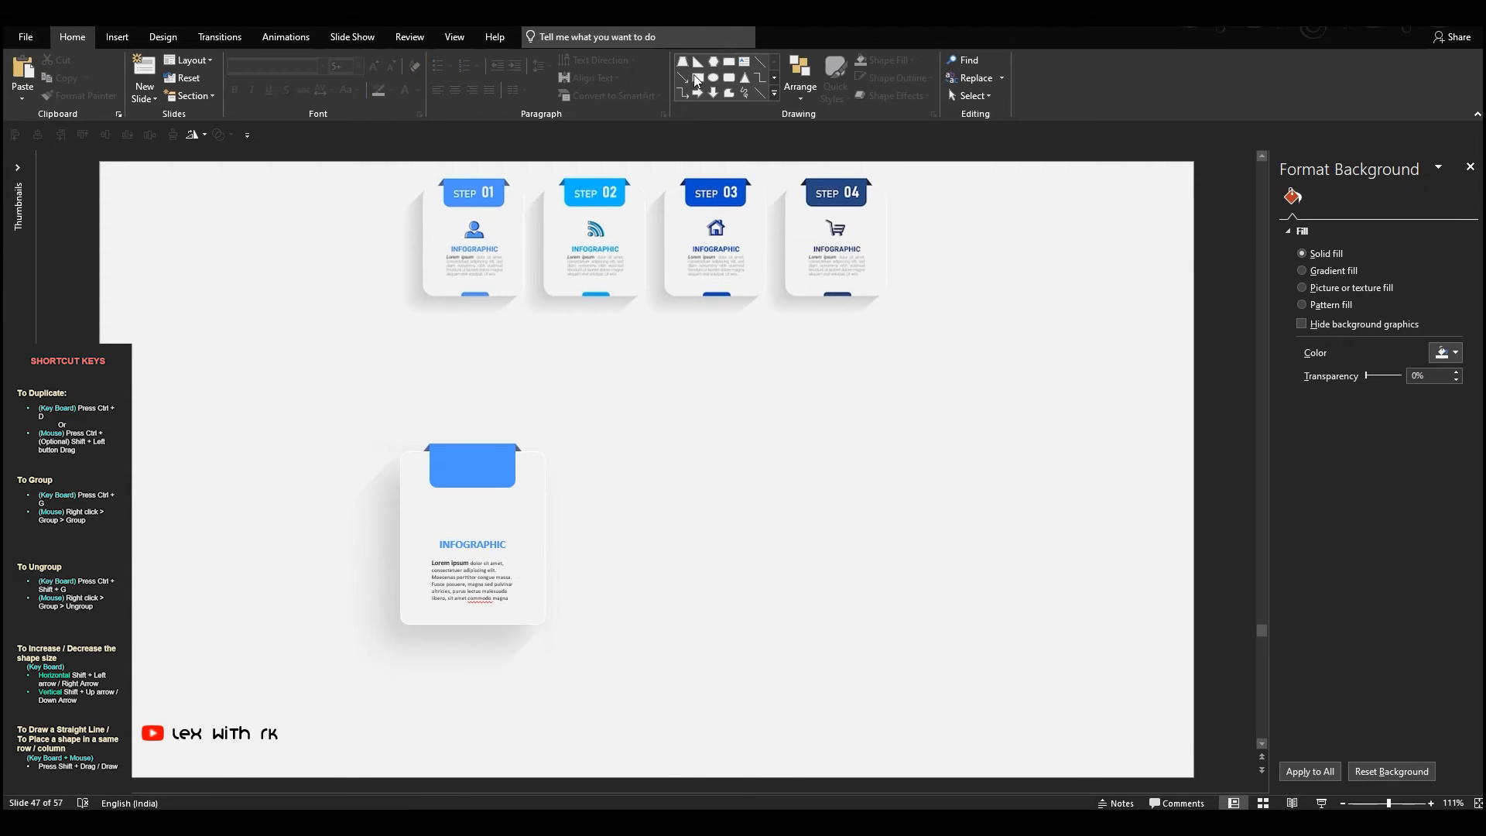
# Draw a rectangle with rounded top corners across the card and copy the blue label's formatting onto it
pyautogui.click(773, 94)
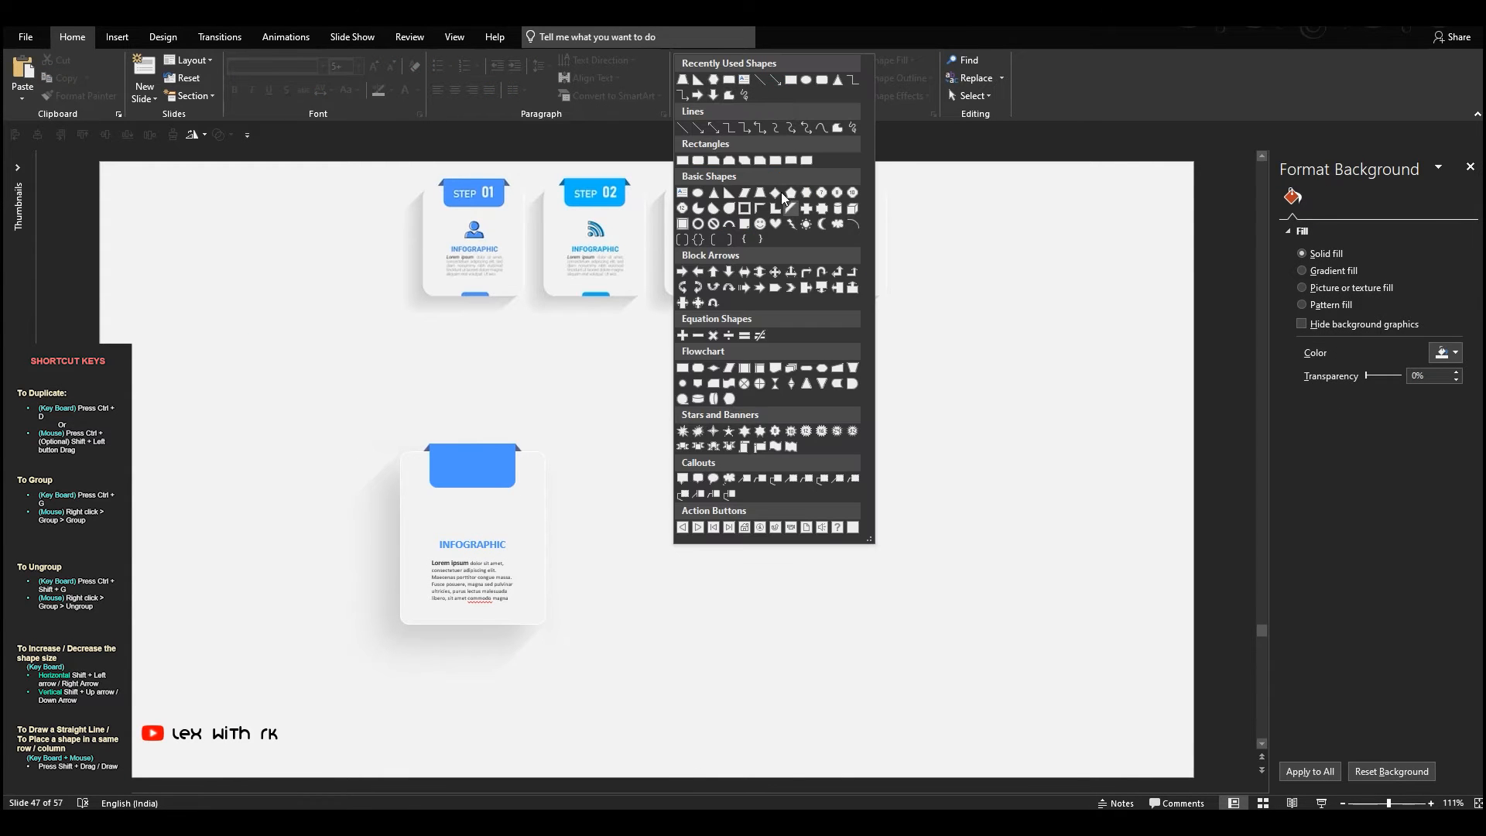
pyautogui.click(787, 159)
pyautogui.click(688, 406)
pyautogui.moveTo(726, 427); pyautogui.dragTo(545, 541)
pyautogui.click(495, 447)
pyautogui.click(78, 95)
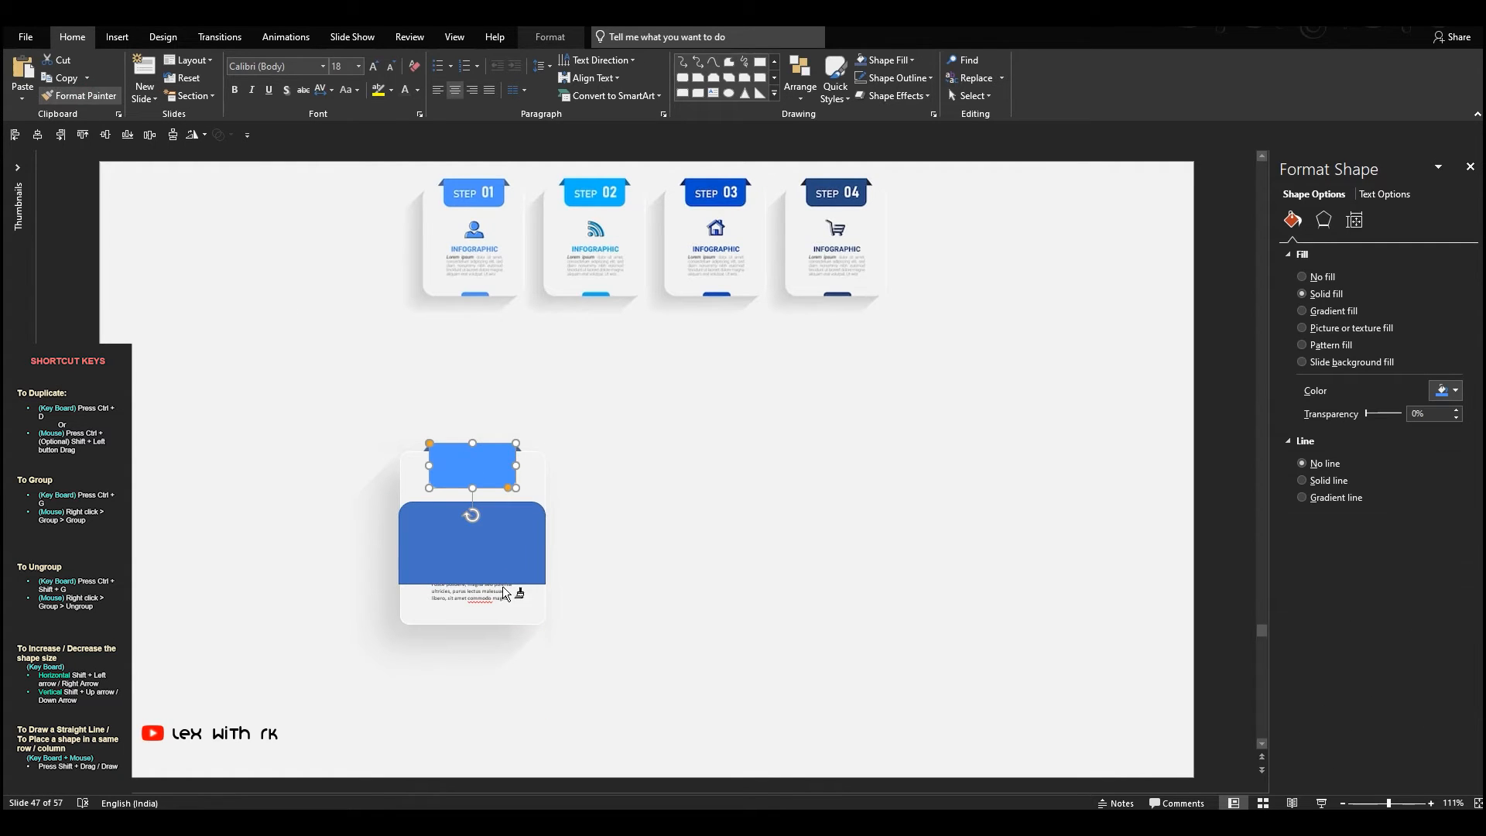
pyautogui.click(491, 567)
# Flatten the rounded rectangle into a thin band and line it up with the card's bottom edge
pyautogui.moveTo(471, 583); pyautogui.dragTo(480, 617)
pyautogui.scroll(4, 518, 602)
pyautogui.scroll(10, 518, 602)
pyautogui.moveTo(648, 301); pyautogui.dragTo(637, 637)
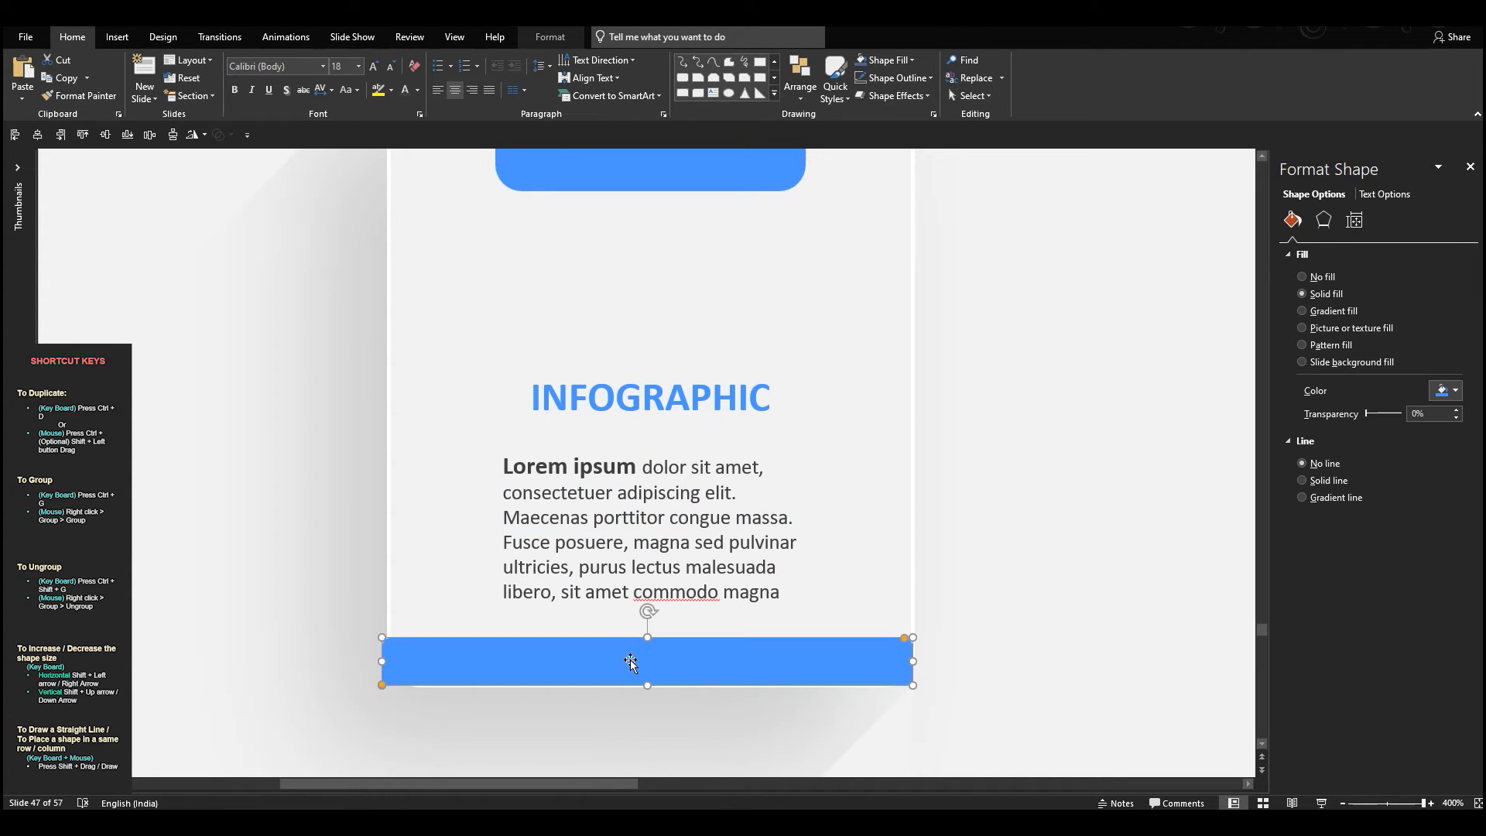
pyautogui.hotkey('ctrl', 'Down')
pyautogui.hotkey('ctrl', 'Down')
pyautogui.hotkey('ctrl', 'Up')
pyautogui.hotkey('ctrl', 'Up')
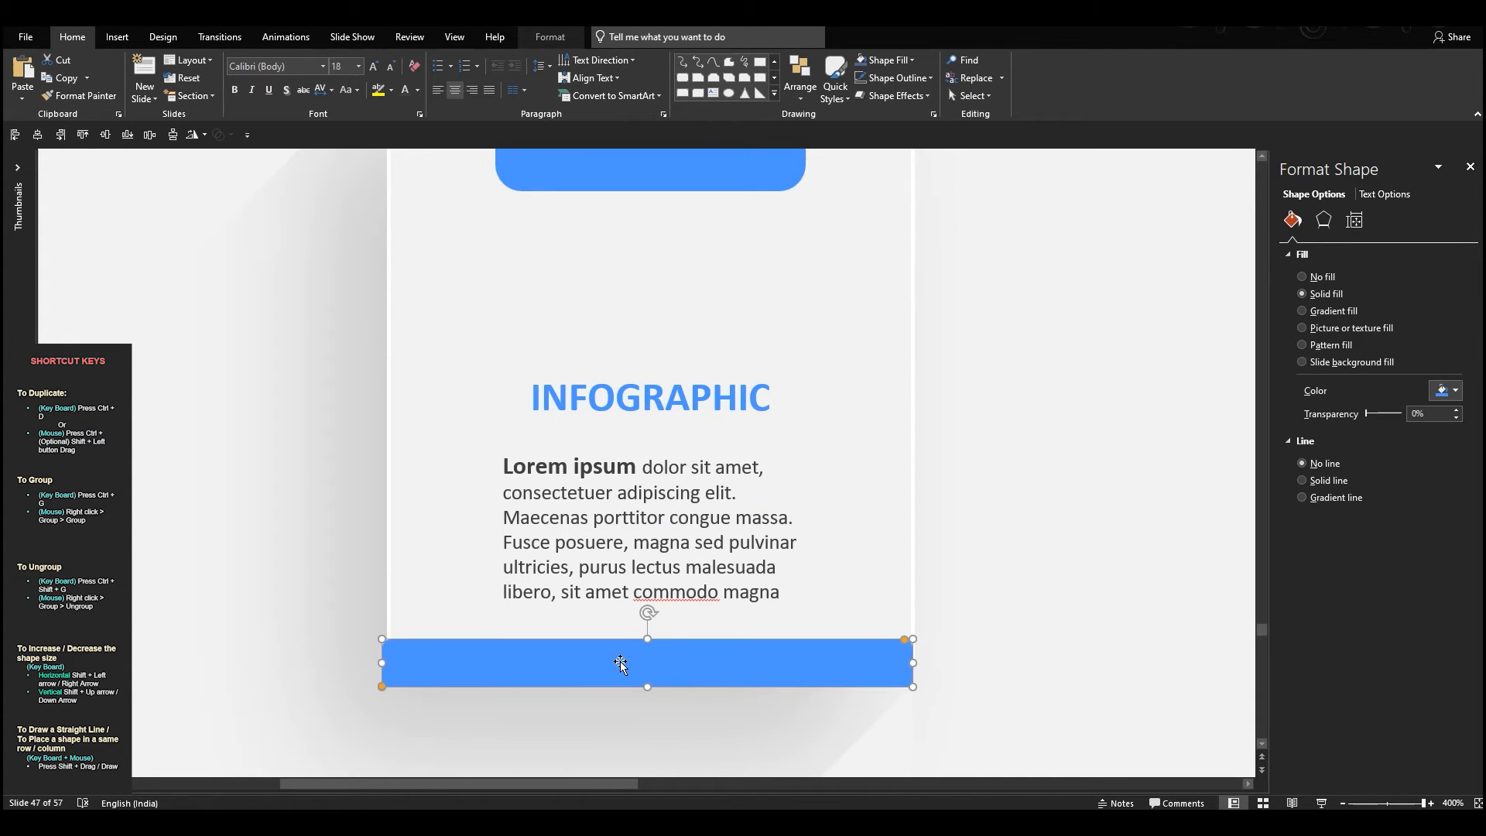
pyautogui.hotkey('ctrl', 'Down')
# Increase the band's top corner rounding, narrow it symmetrically and reduce its height to form a small centred tab
pyautogui.moveTo(904, 640); pyautogui.dragTo(588, 649)
pyautogui.moveTo(382, 664); pyautogui.dragTo(554, 663)
pyautogui.moveTo(648, 636); pyautogui.dragTo(650, 667)
pyautogui.press('Escape')
pyautogui.scroll(-7, 741, 664)
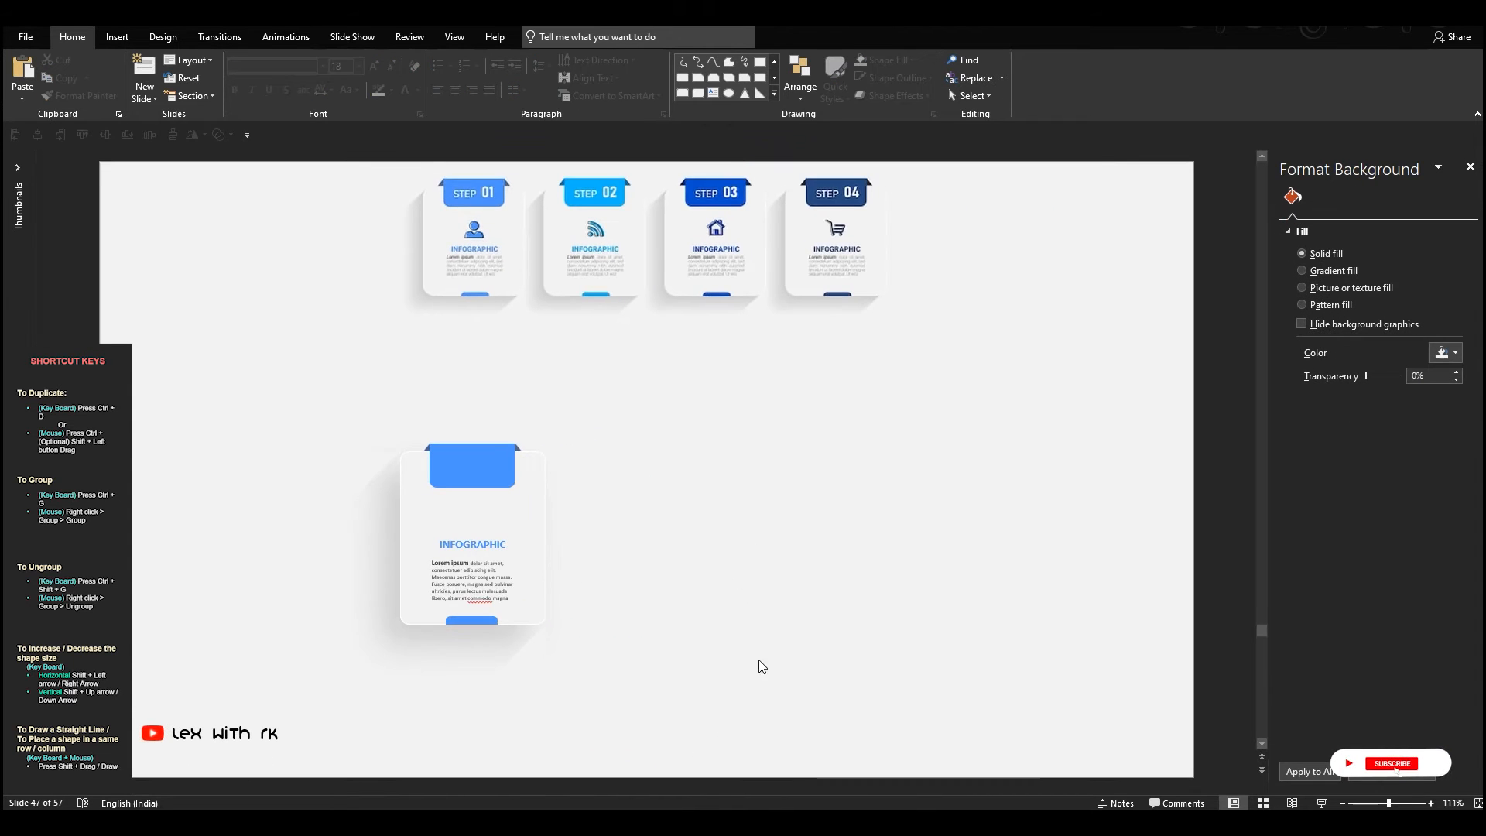
pyautogui.scroll(-1, 812, 628)
# Group all parts of the card and move the group up and to the left on the slide
pyautogui.moveTo(205, 334); pyautogui.dragTo(696, 725)
pyautogui.hotkey('ctrl', 'g')
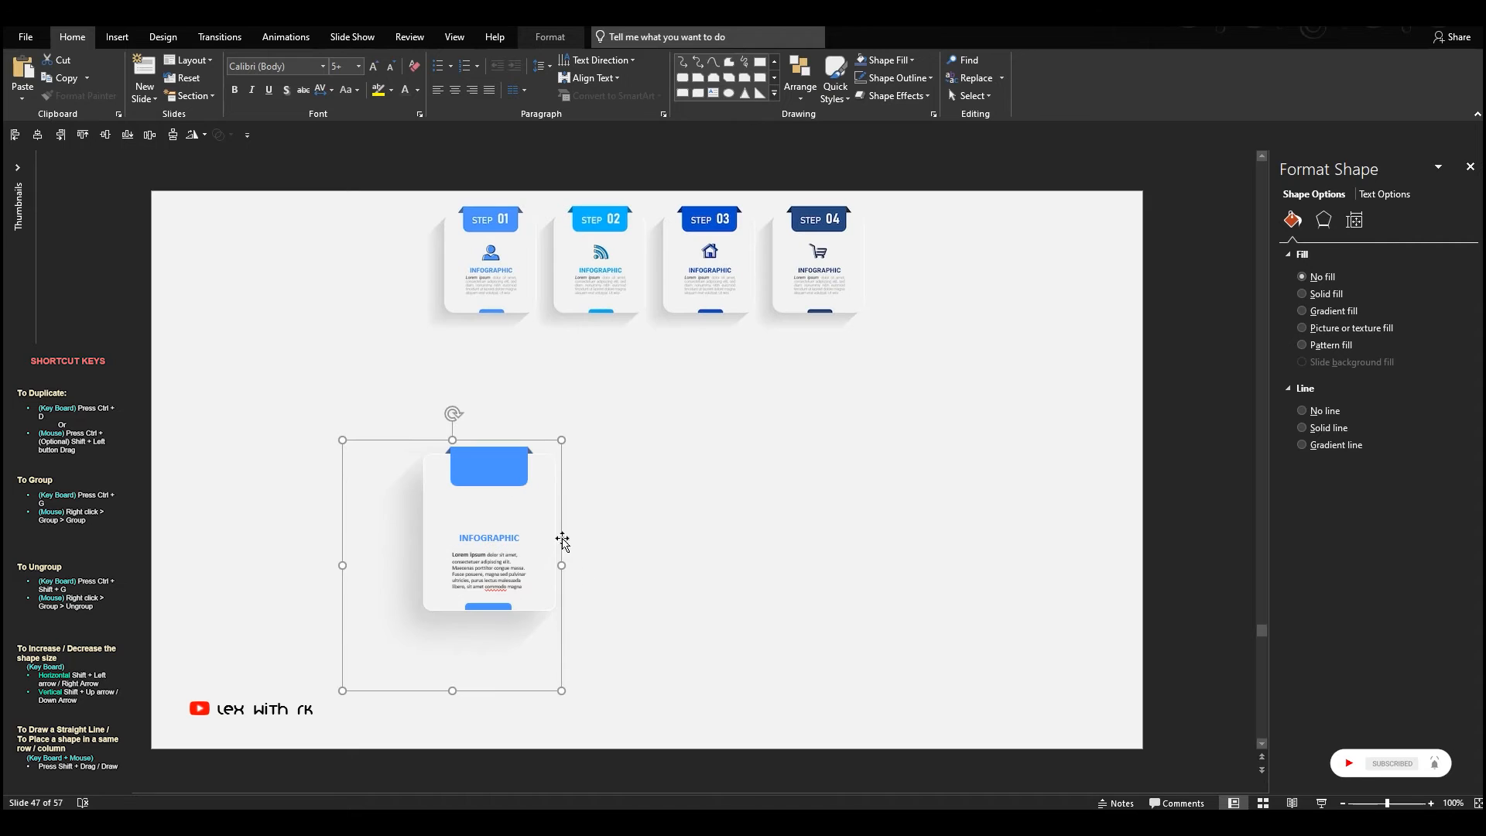
pyautogui.moveTo(514, 480); pyautogui.dragTo(438, 409)
# Place a copy of the INFOGRAPHIC heading on the card's blue label and make its text white
pyautogui.click(524, 444)
pyautogui.click(425, 491)
pyautogui.tripleClick(433, 419)
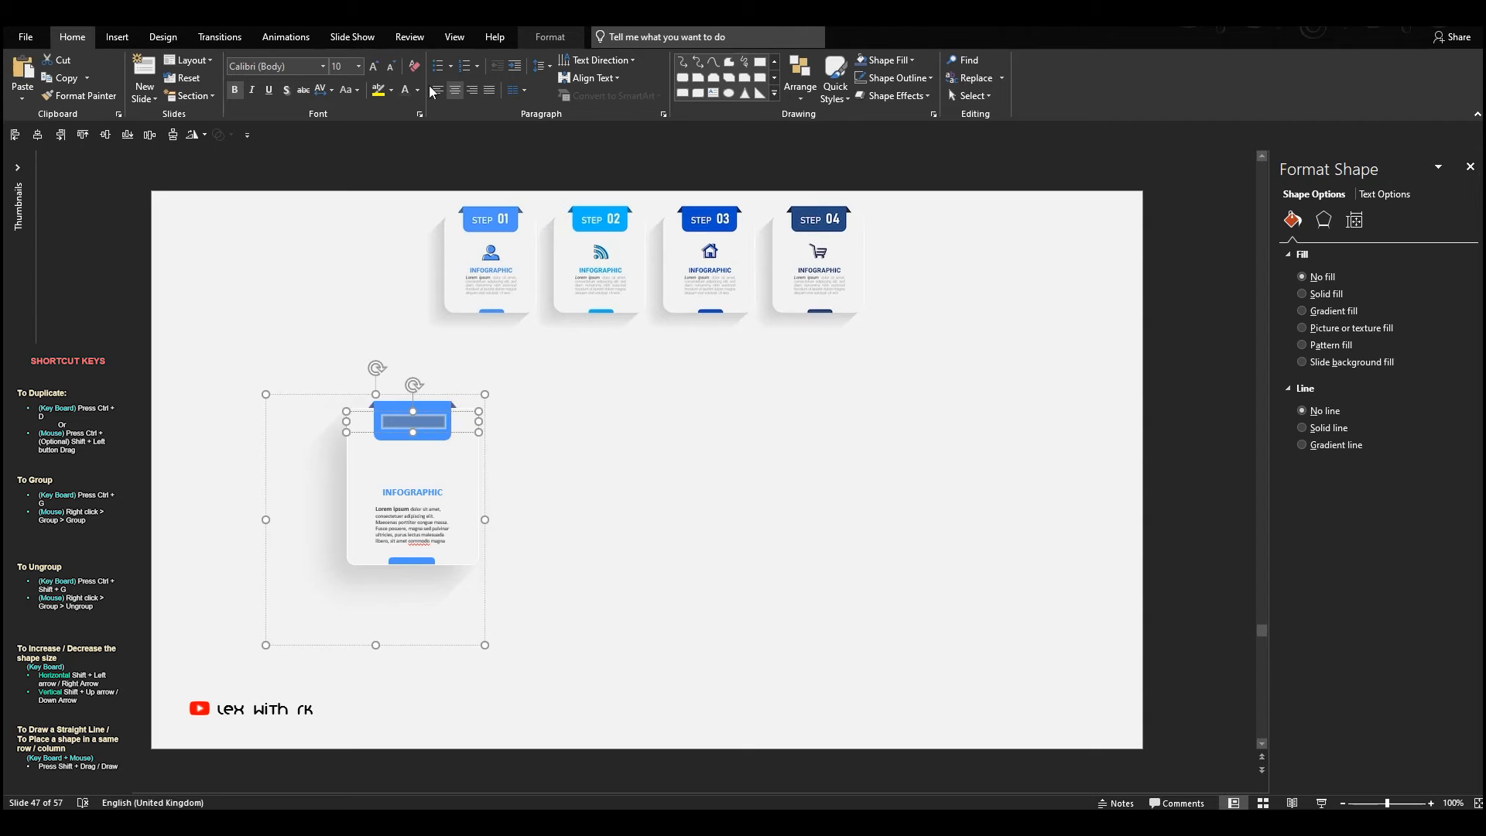
pyautogui.click(421, 90)
pyautogui.click(448, 416)
pyautogui.scroll(10, 448, 416)
# Replace the label text with STEP and set its font to Agency FB
pyautogui.doubleClick(415, 422)
pyautogui.write('STEP')
pyautogui.hotkey('ctrl', 'a')
pyautogui.click(307, 69)
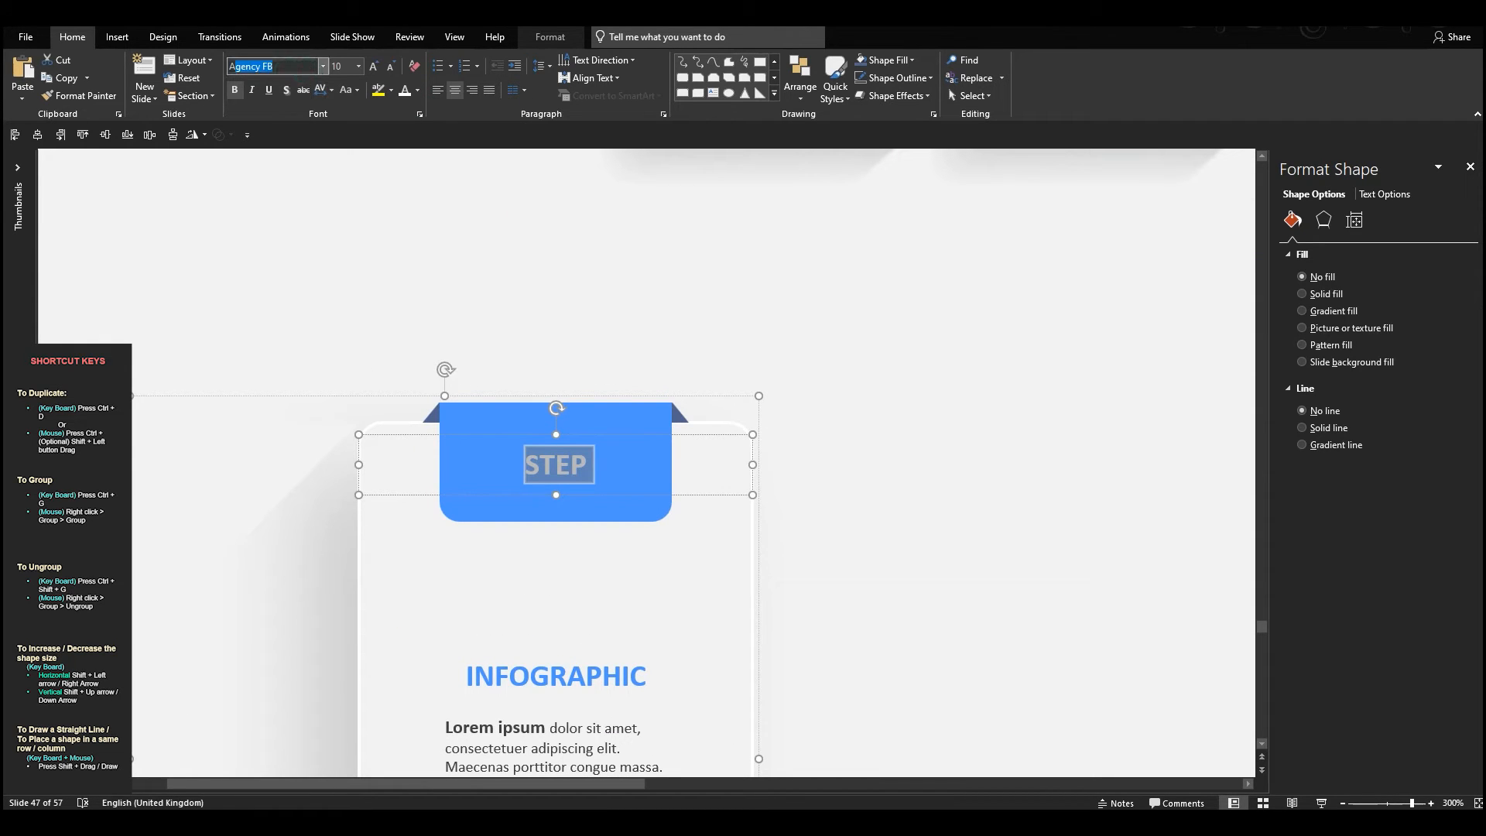
pyautogui.press('Return')
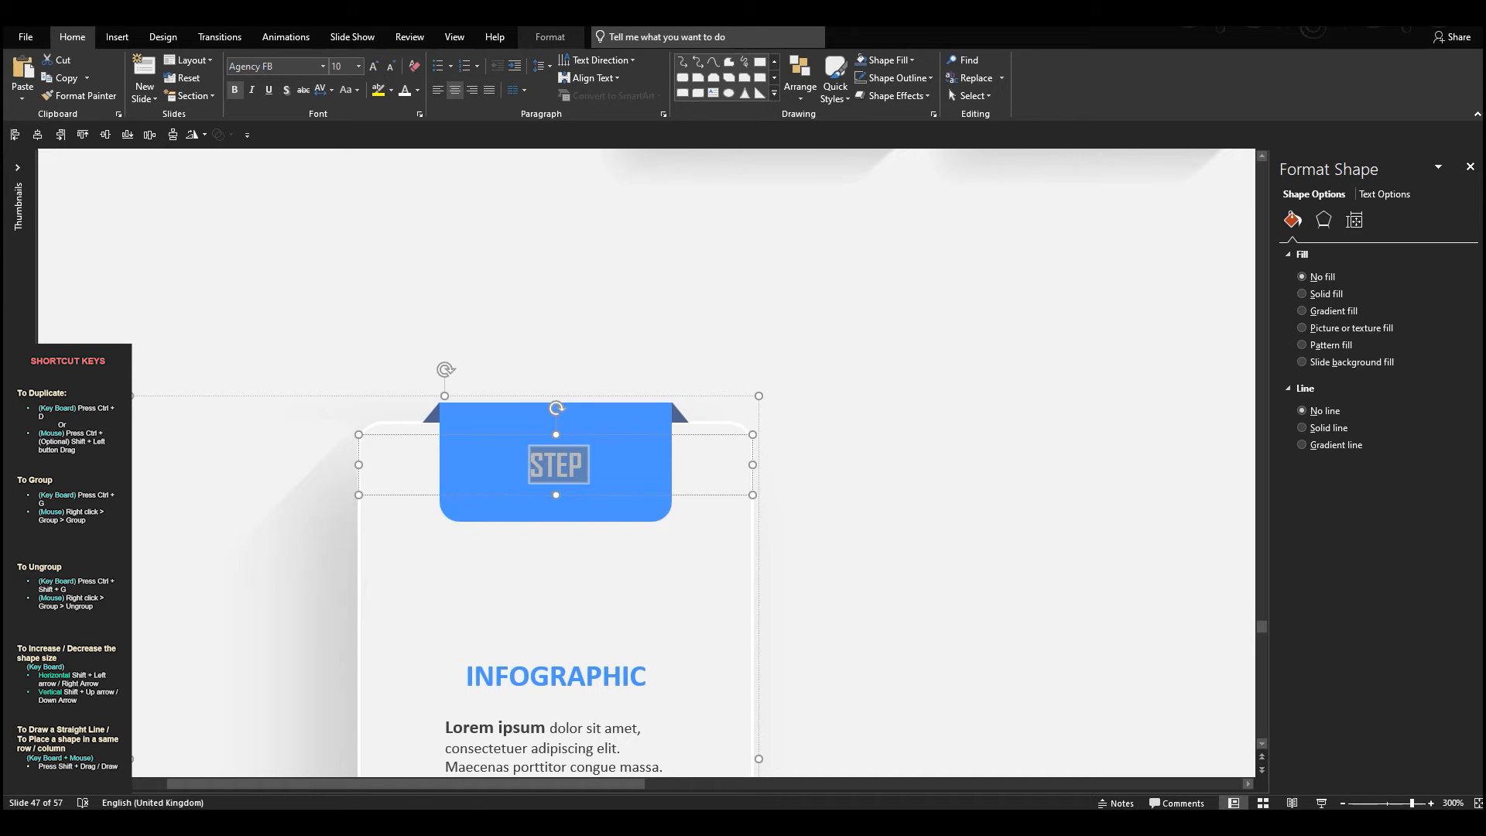
# Narrow the STEP text box to the label's left part and add an enlarged copy reading 01 beside it
pyautogui.moveTo(362, 467); pyautogui.dragTo(439, 465)
pyautogui.moveTo(755, 462); pyautogui.dragTo(629, 464)
pyautogui.write('01')
pyautogui.click(374, 67)
pyautogui.click(374, 67)
pyautogui.click(374, 67)
pyautogui.click(373, 67)
pyautogui.click(374, 68)
pyautogui.click(374, 67)
pyautogui.click(374, 68)
# Align the STEP and 01 text boxes by their middles and move both up on the blue label
pyautogui.keyDown('shift'); pyautogui.click(505, 465); pyautogui.keyUp('shift')
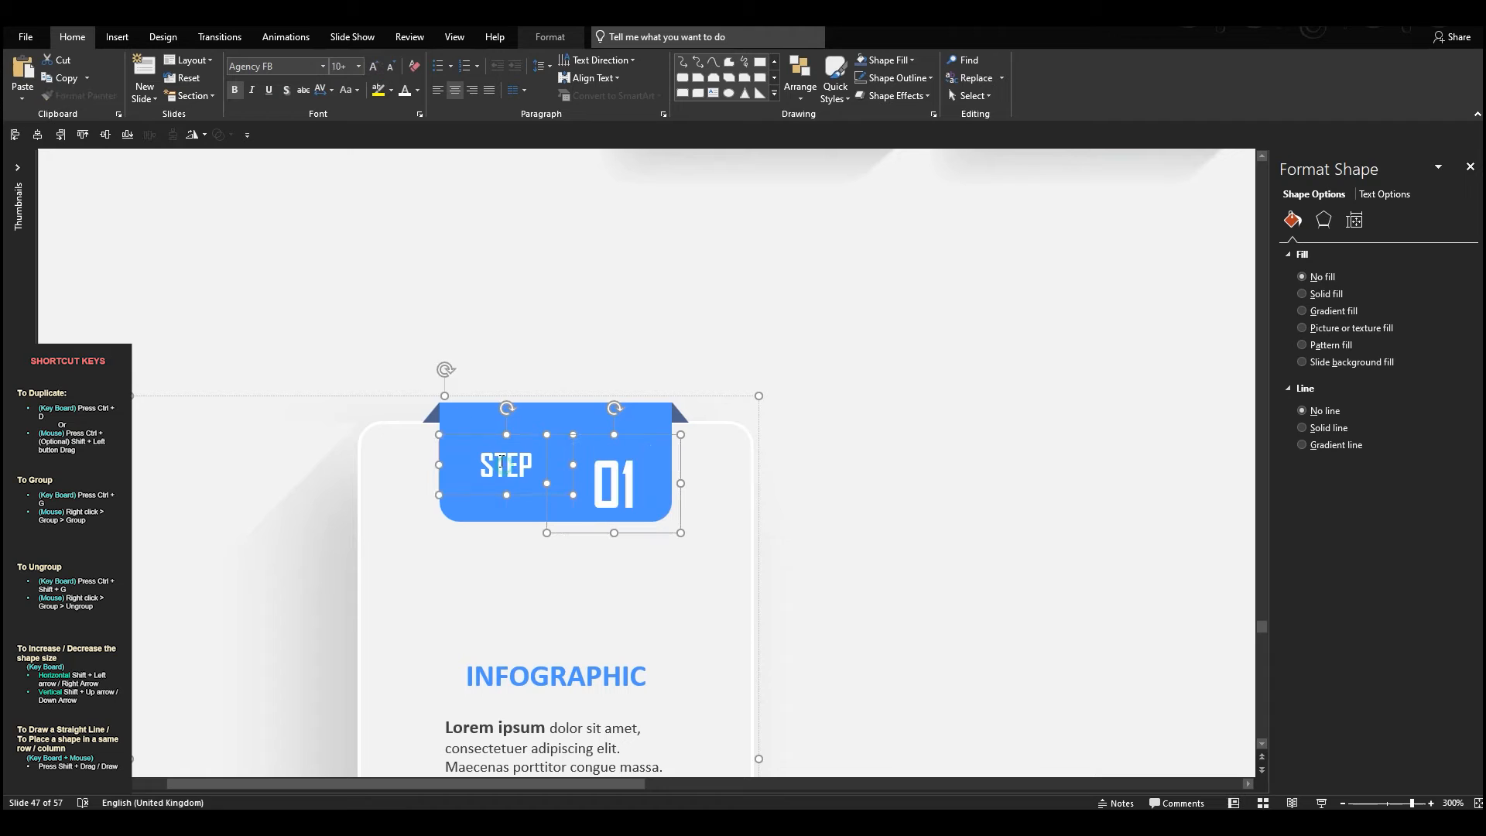
pyautogui.click(105, 135)
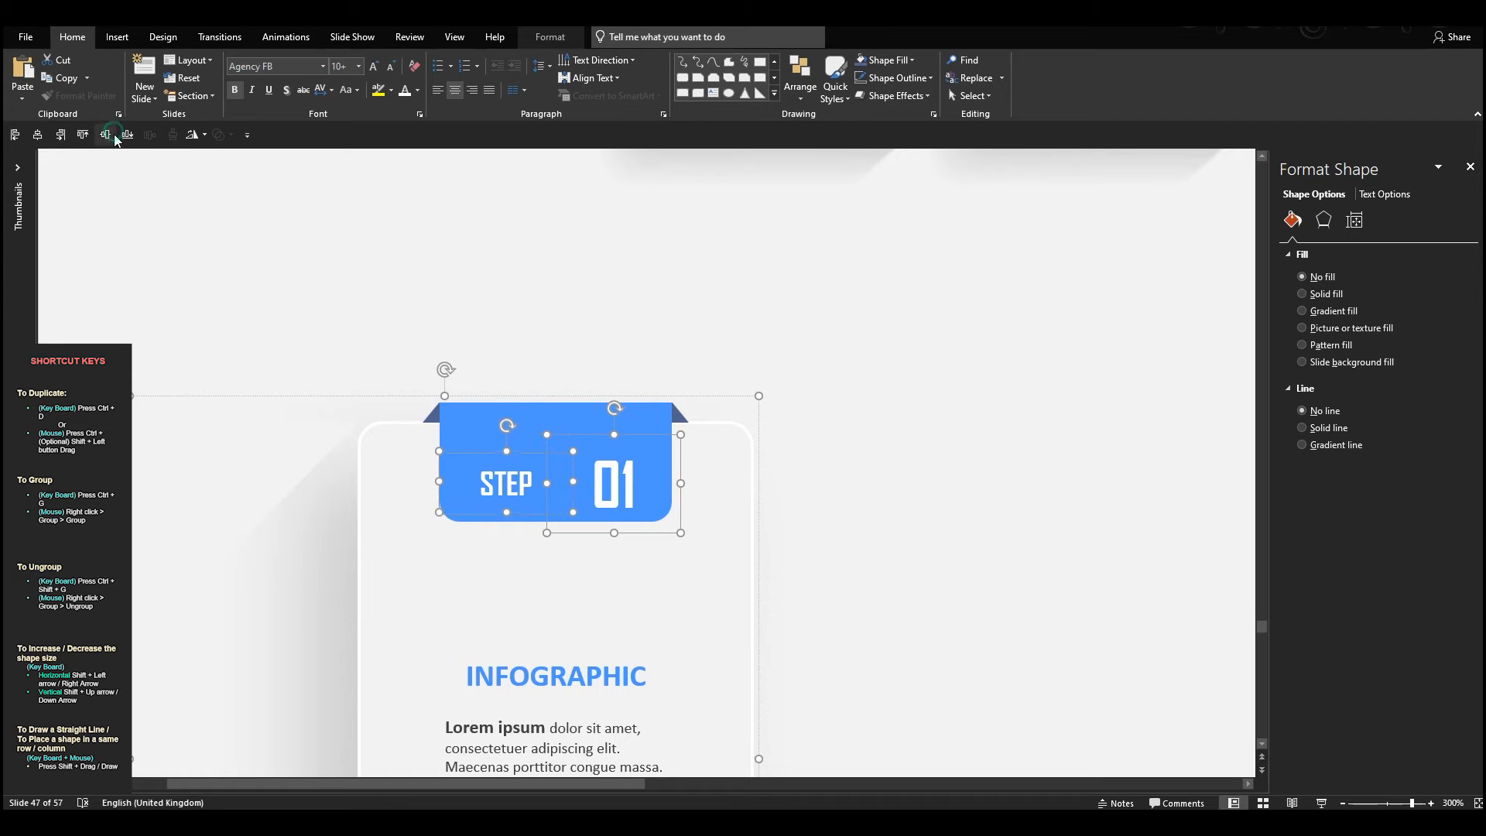
pyautogui.moveTo(622, 429); pyautogui.dragTo(621, 413)
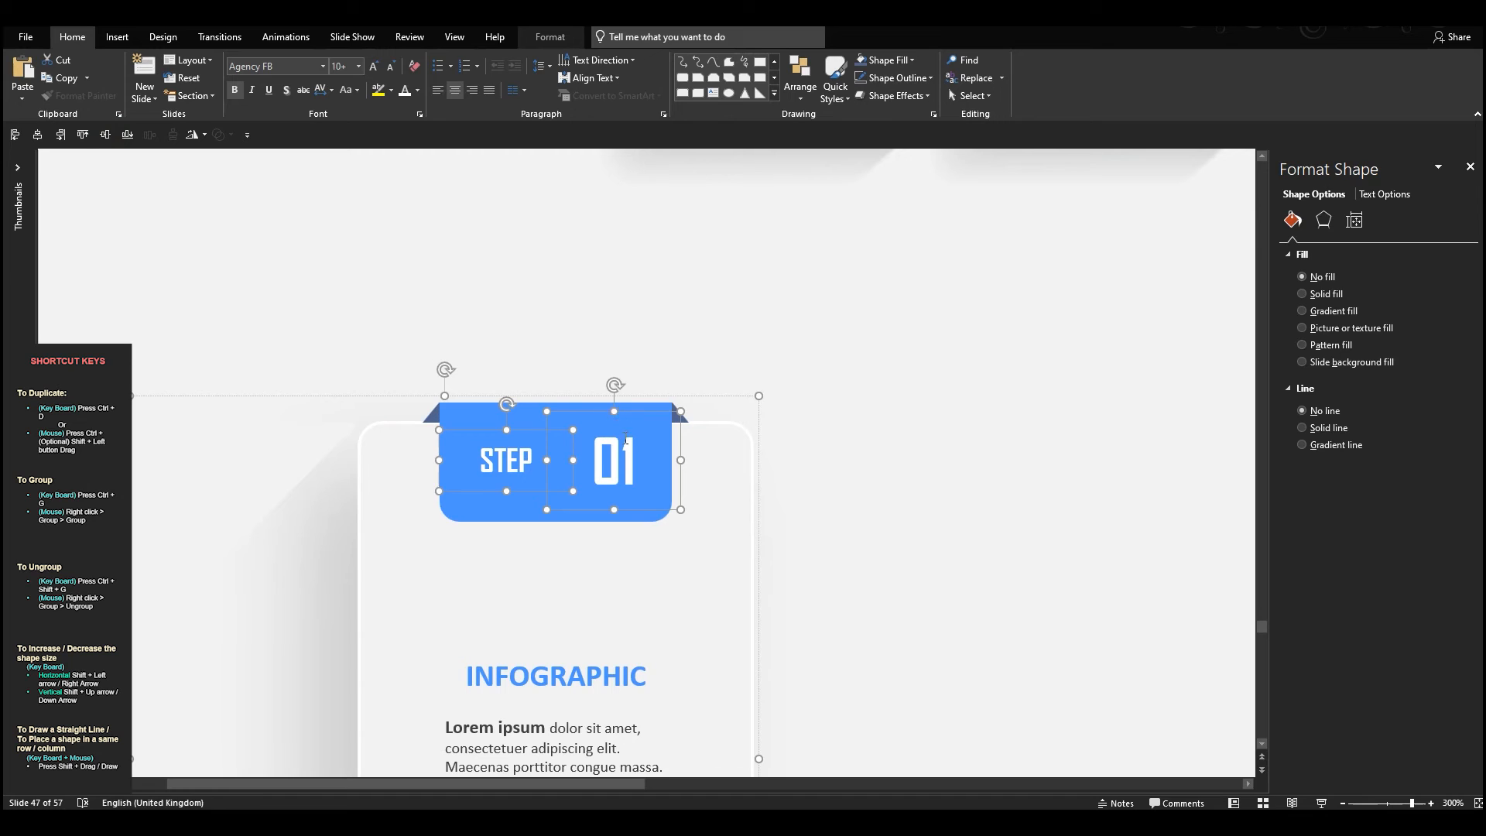
# Move the 01 text closer to STEP and set its font size to 28
pyautogui.press('Escape')
pyautogui.click(679, 449)
pyautogui.moveTo(680, 444); pyautogui.dragTo(613, 401)
pyautogui.click(375, 69)
pyautogui.click(374, 69)
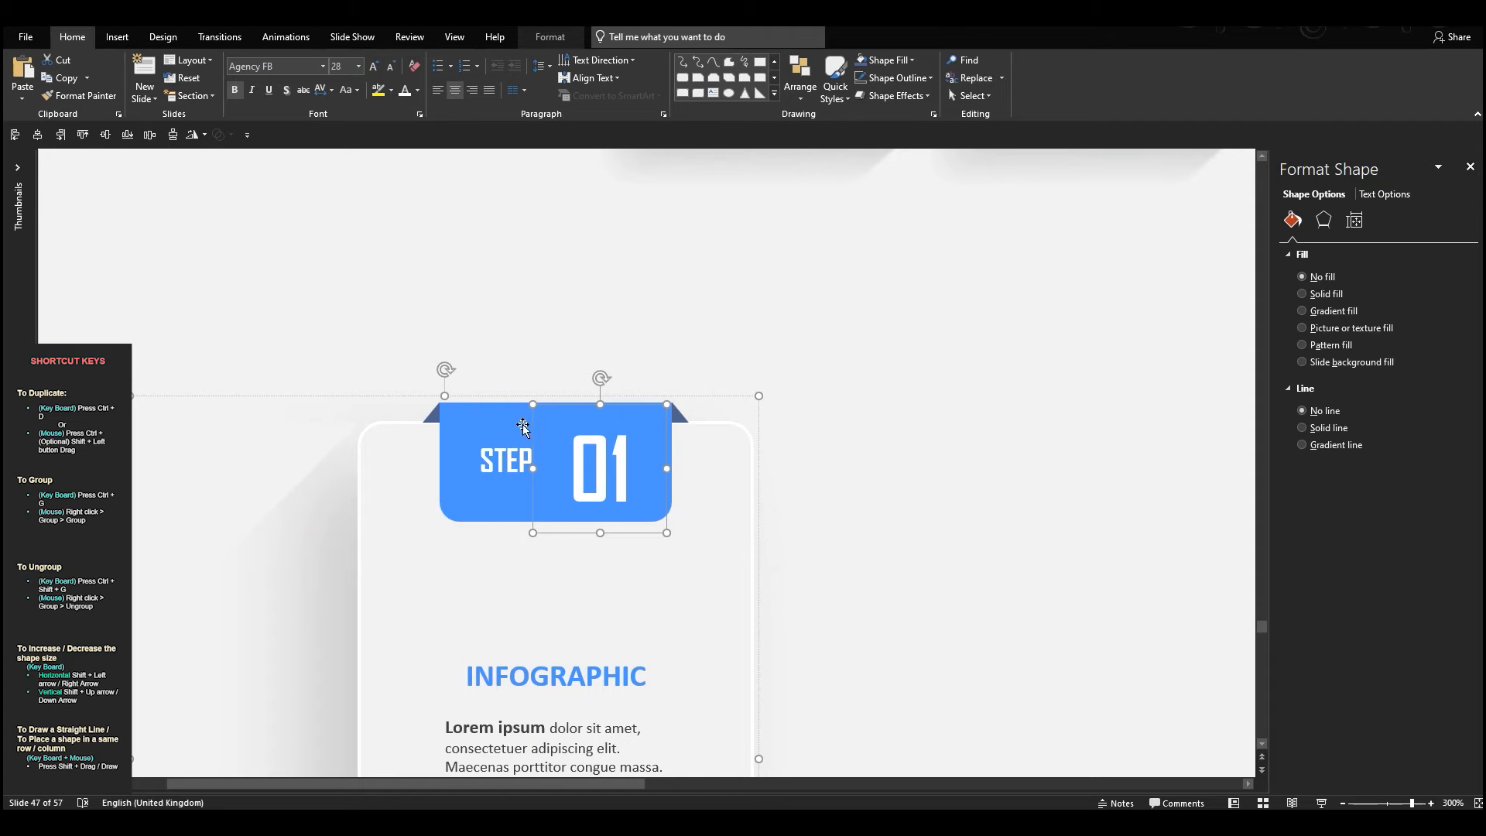
# Align the 01 text box with the blue label's top edge, then nudge it up slightly to centre it vertically
pyautogui.keyDown('shift'); pyautogui.click(516, 421); pyautogui.keyUp('shift')
pyautogui.click(83, 134)
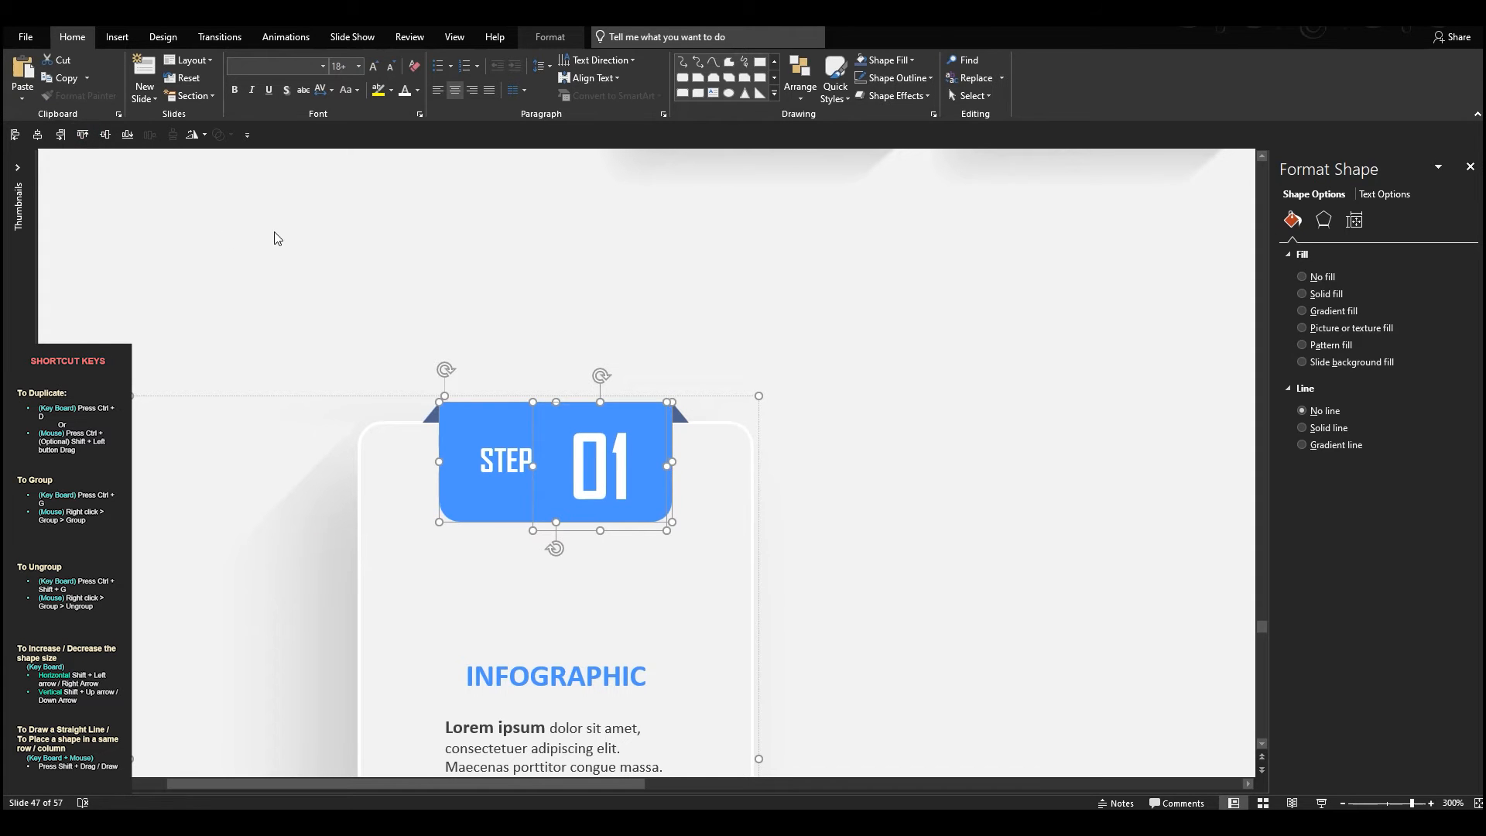
pyautogui.click(239, 219)
pyautogui.click(608, 404)
pyautogui.click(608, 402)
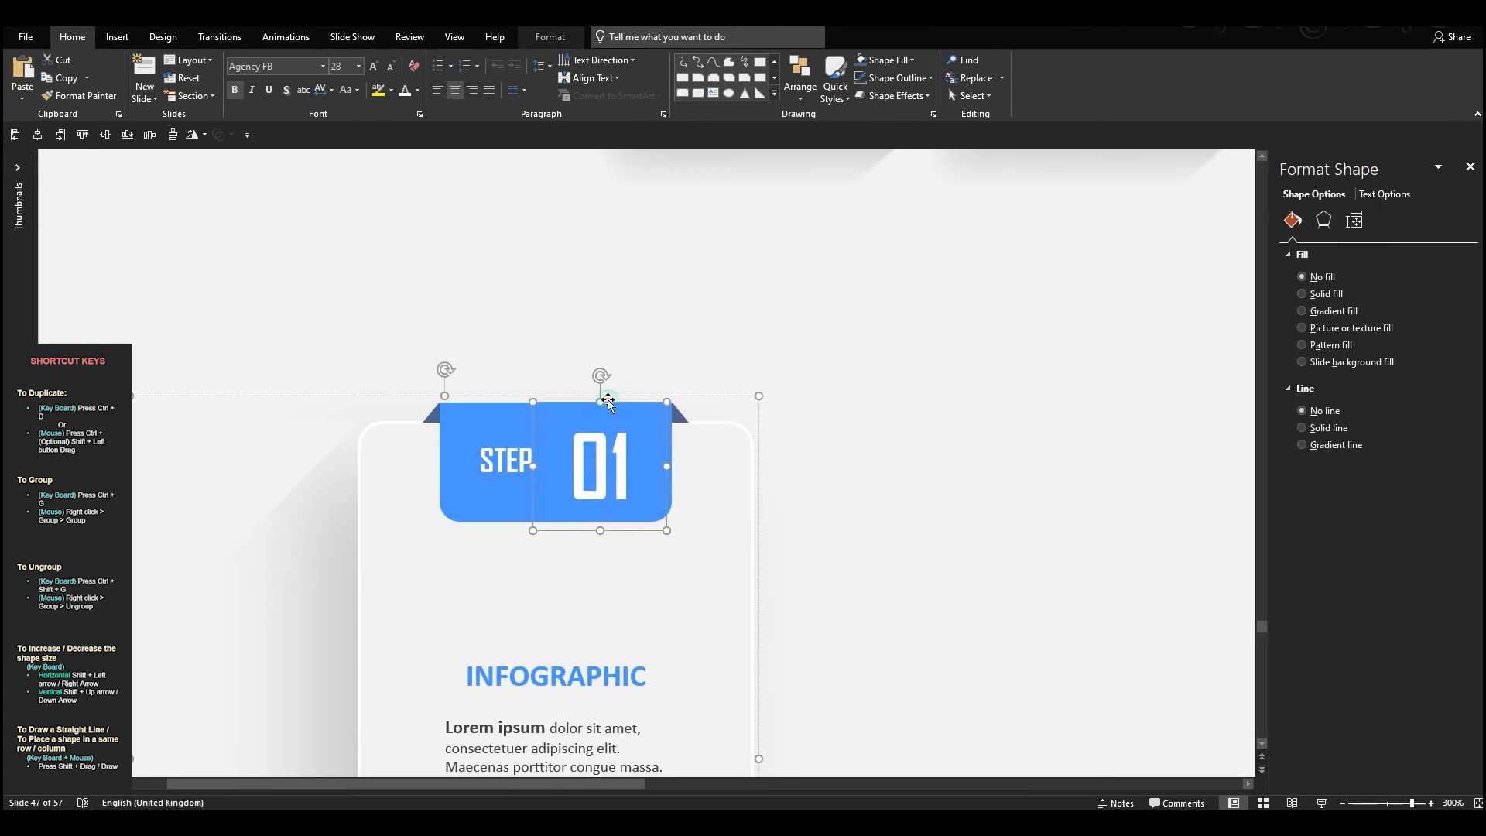
pyautogui.hotkey('ctrl', 'Up')
pyautogui.hotkey('ctrl', 'Up')
pyautogui.hotkey('ctrl', 'Up')
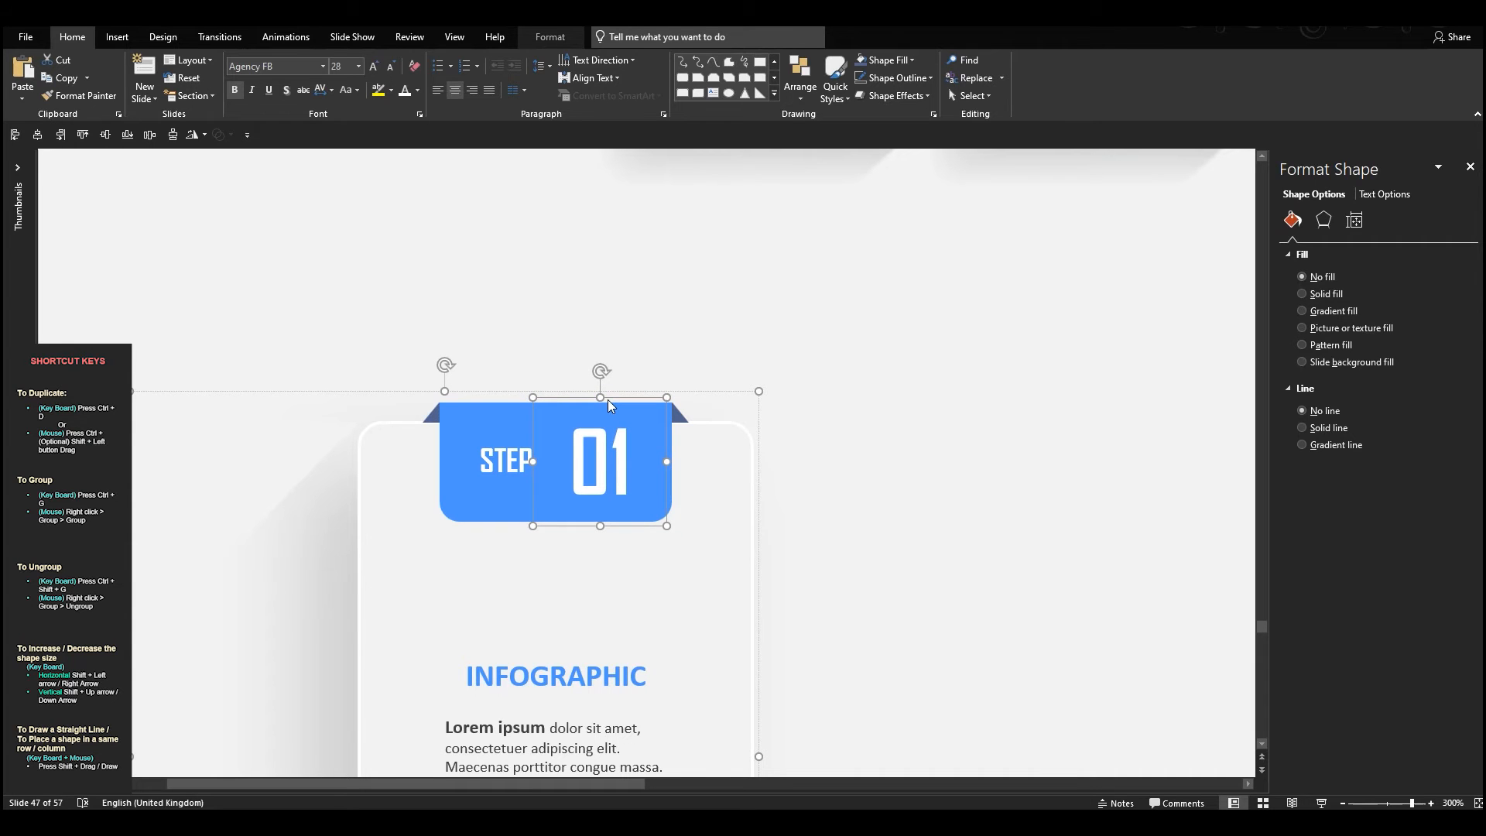
# Align the STEP text with the blue label's middle and narrow its box from the left to bring it nearer 01
pyautogui.click(559, 469)
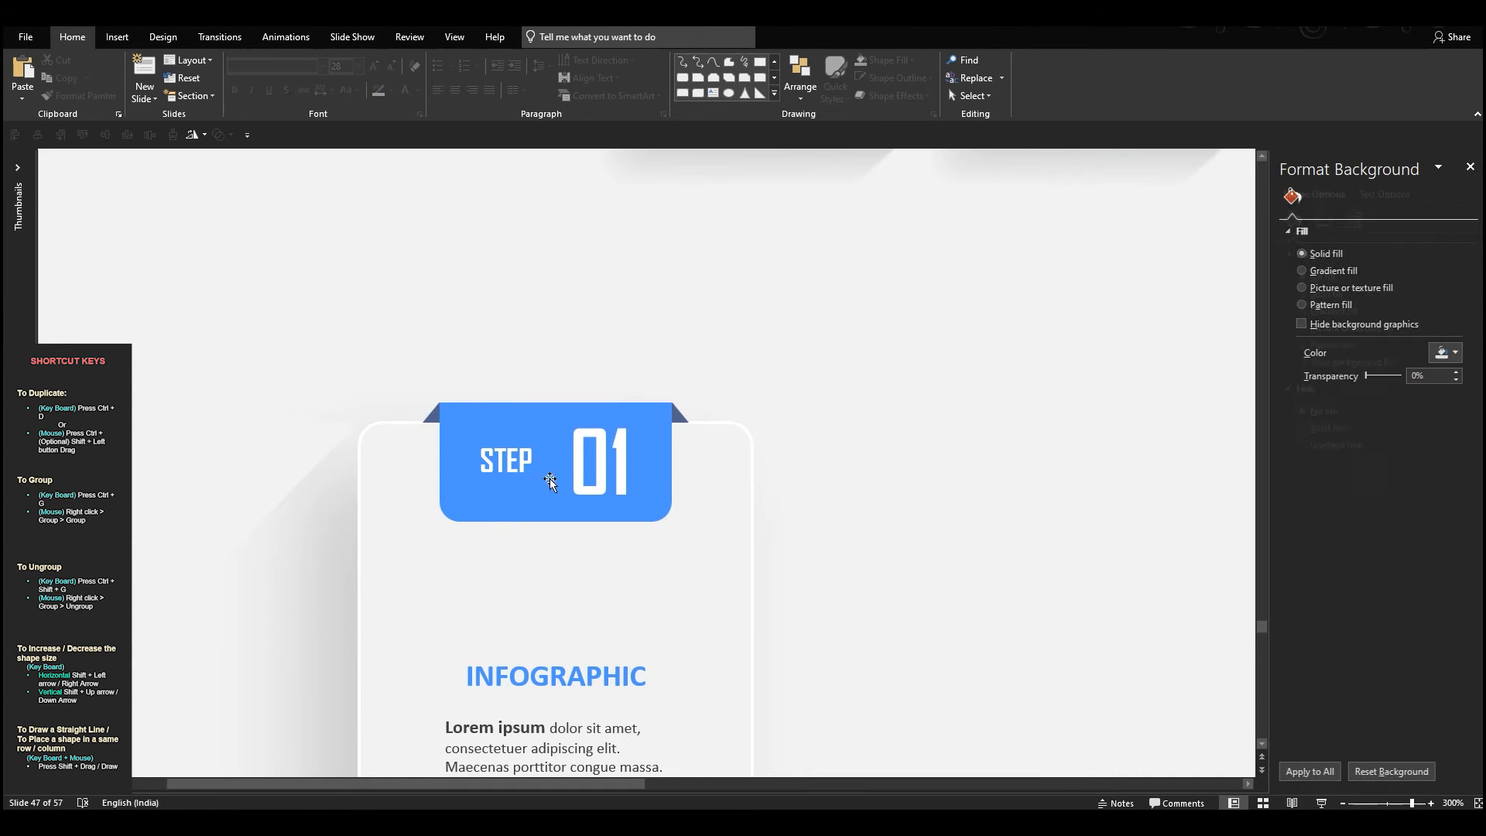
pyautogui.click(526, 488)
pyautogui.keyDown('shift'); pyautogui.click(527, 504); pyautogui.keyUp('shift')
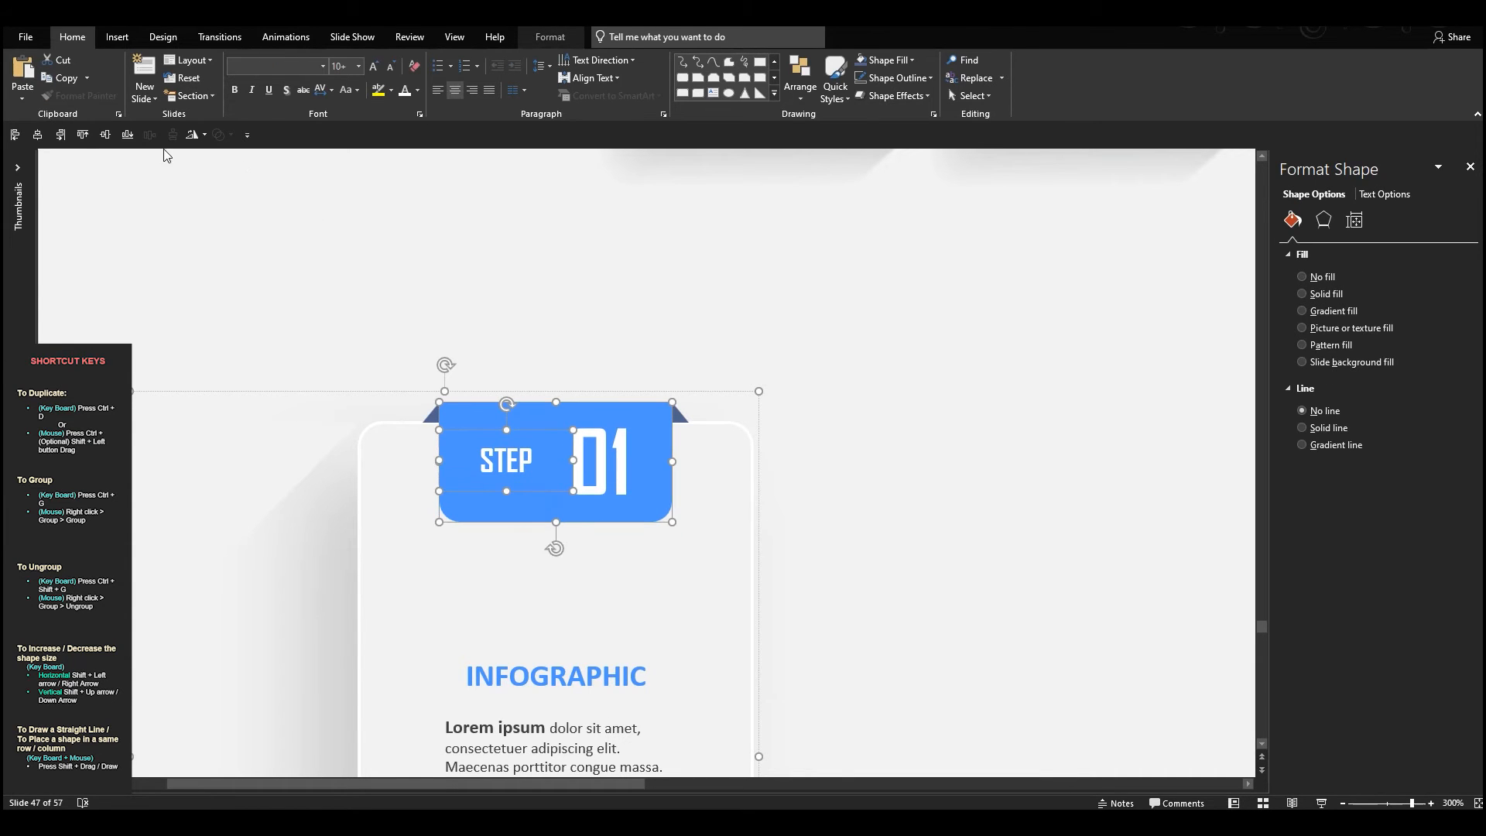
pyautogui.click(475, 373)
pyautogui.click(496, 464)
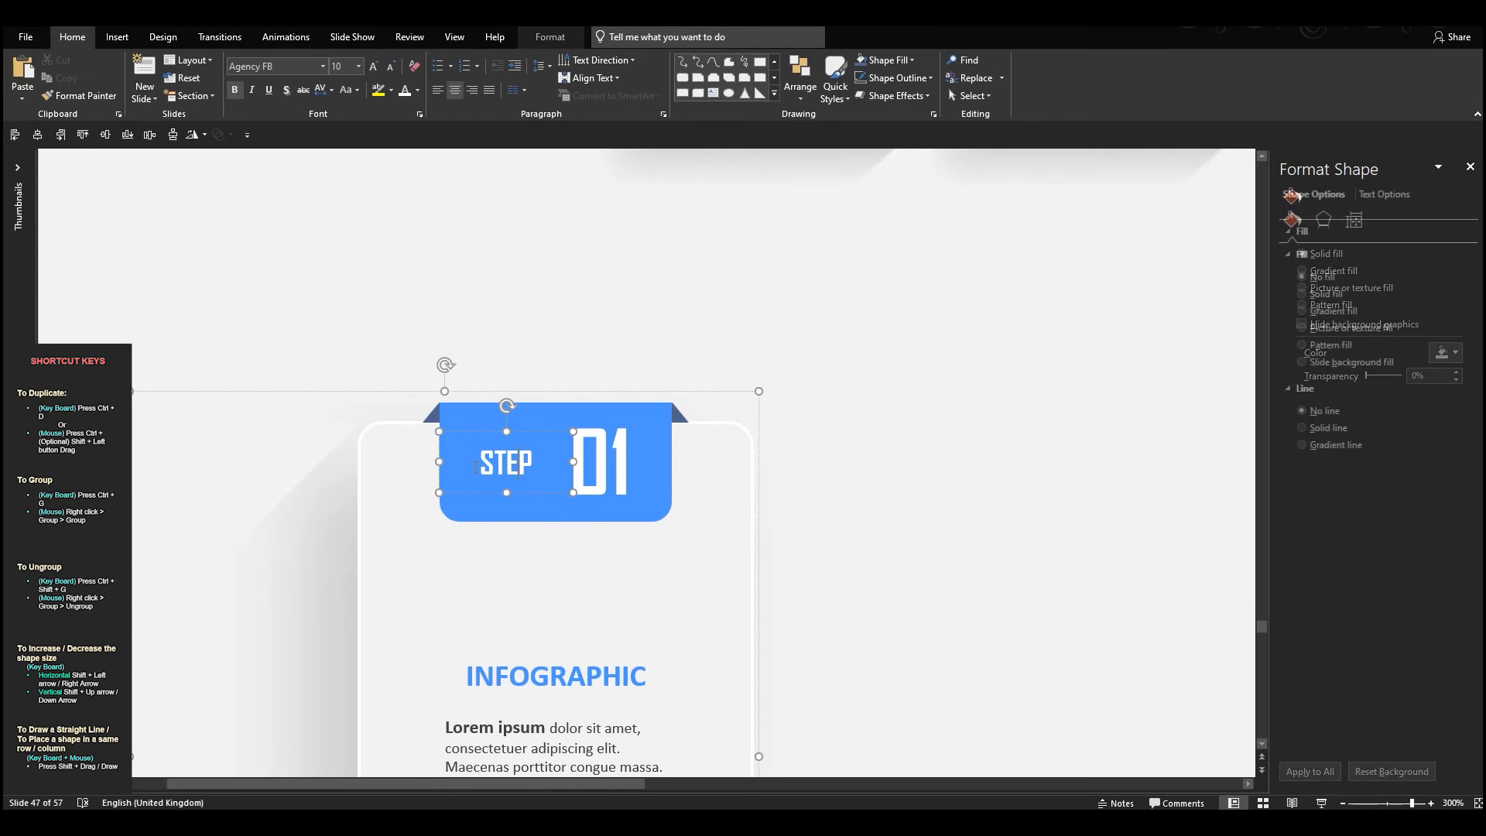
pyautogui.moveTo(440, 462); pyautogui.dragTo(464, 461)
pyautogui.click(763, 465)
pyautogui.scroll(-10, 924, 354)
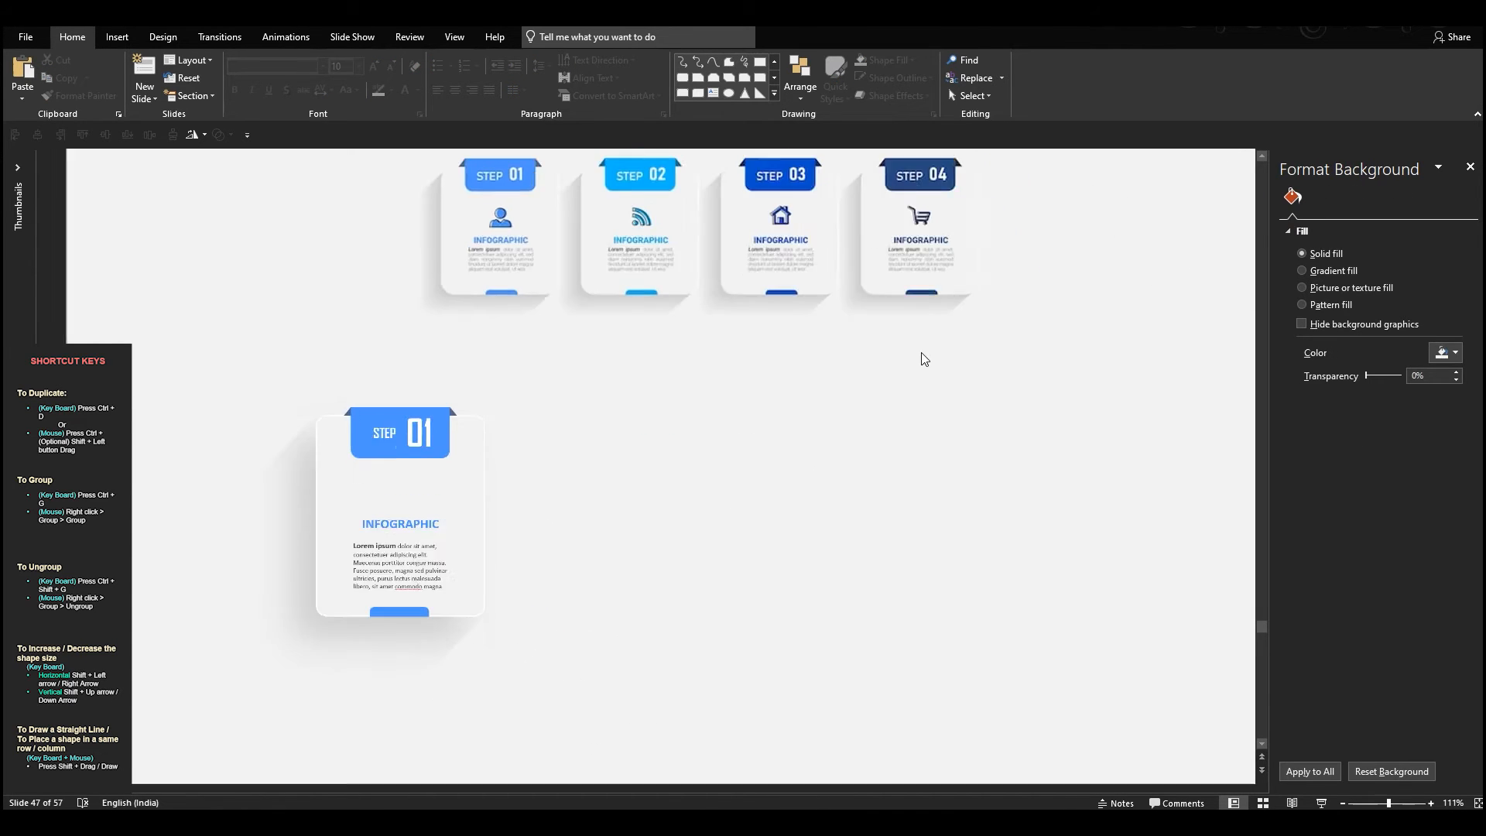
# Duplicate the grouped card three times to form a row of four cards across the slide
pyautogui.moveTo(202, 335); pyautogui.dragTo(665, 700)
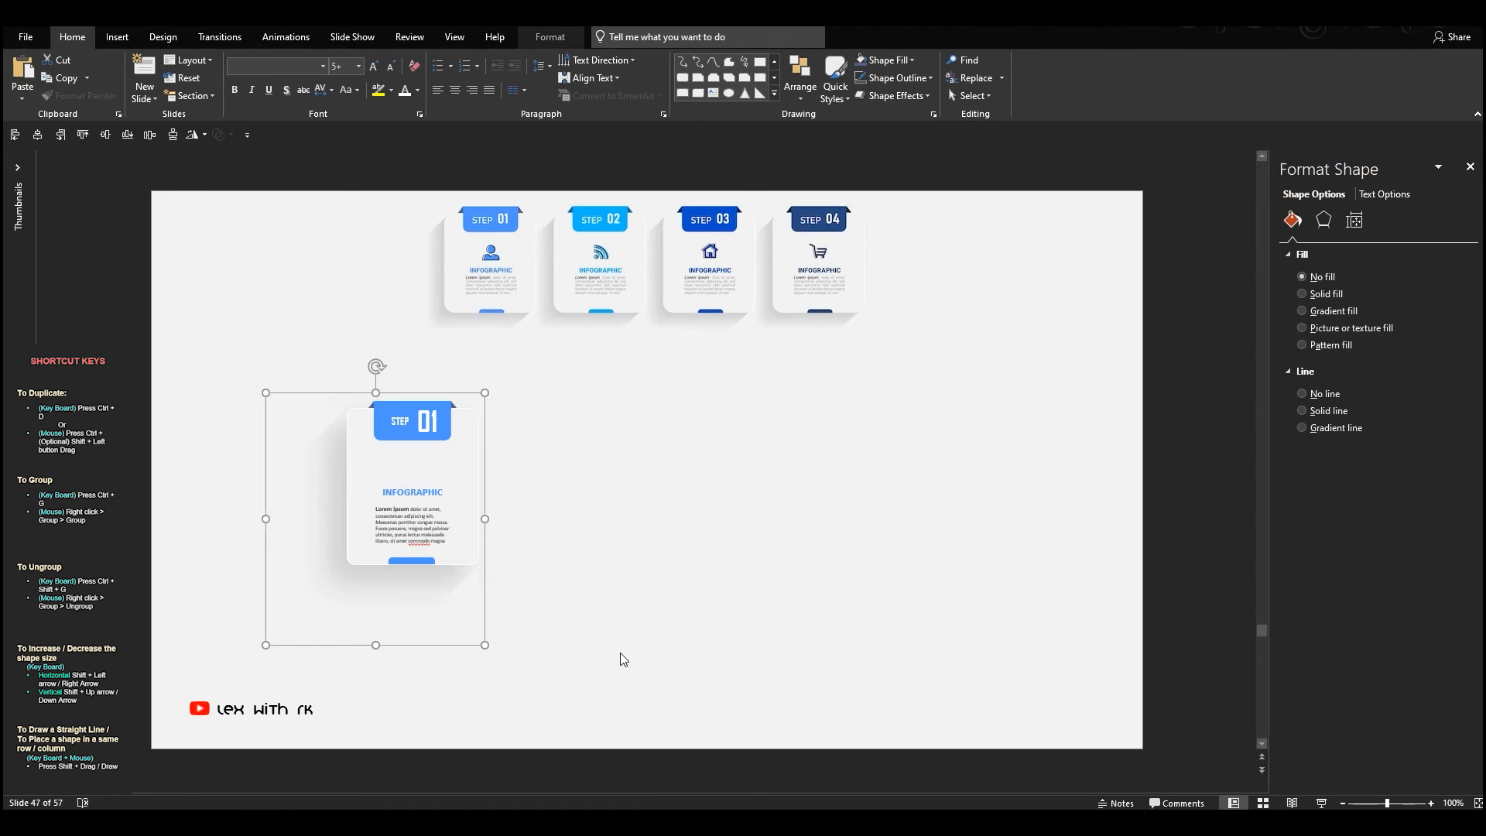
pyautogui.moveTo(377, 449); pyautogui.dragTo(919, 468)
# Send the second, third and fourth cards to the back in turn so each lies behind the preceding card
pyautogui.rightClick(544, 454)
pyautogui.click(613, 574)
pyautogui.rightClick(705, 450)
pyautogui.click(747, 574)
pyautogui.click(919, 467)
pyautogui.press('Escape')
pyautogui.press('Escape')
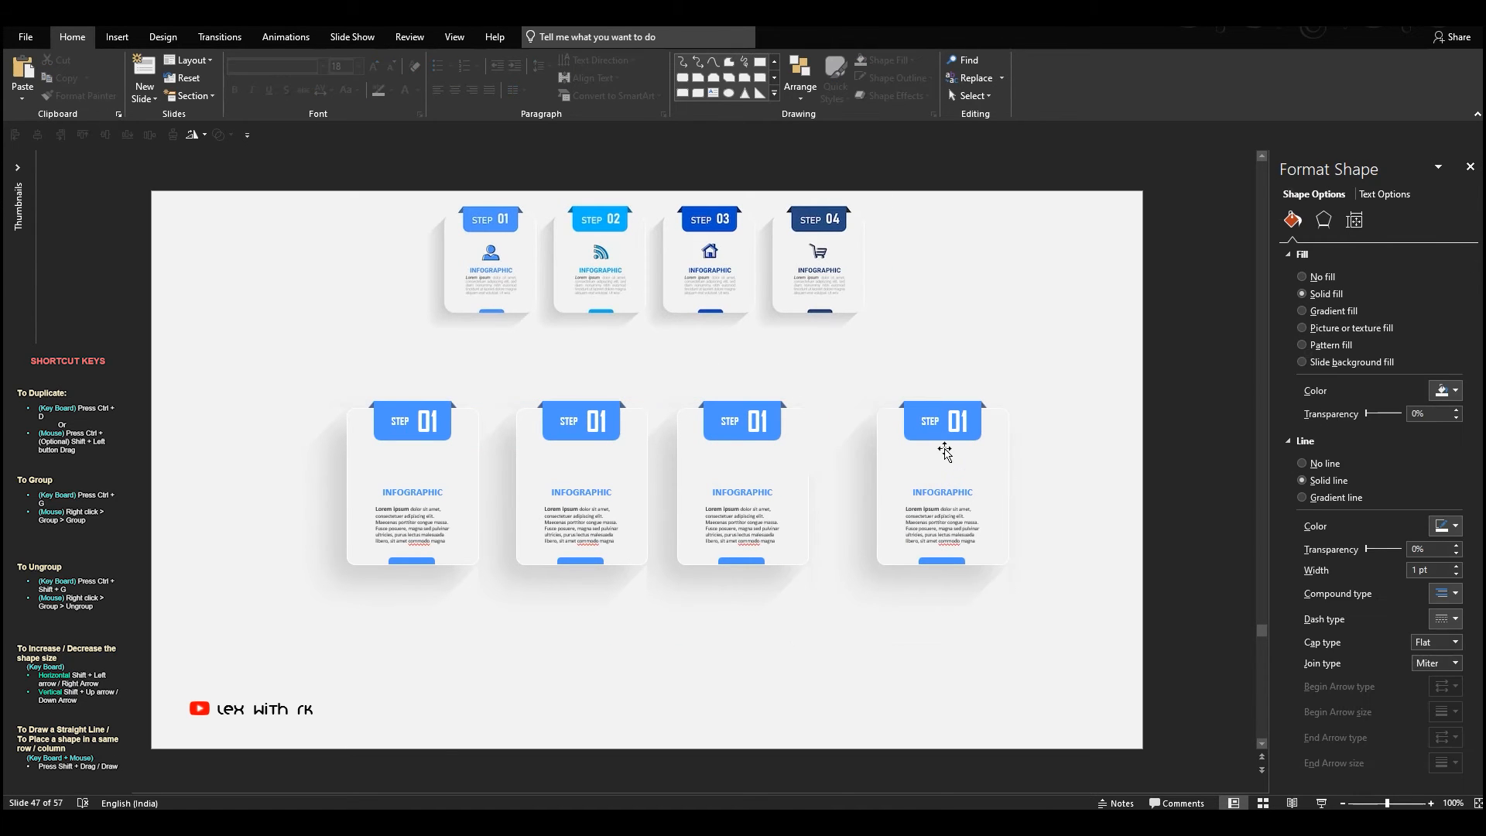
pyautogui.click(944, 449)
pyautogui.rightClick(944, 449)
pyautogui.click(976, 574)
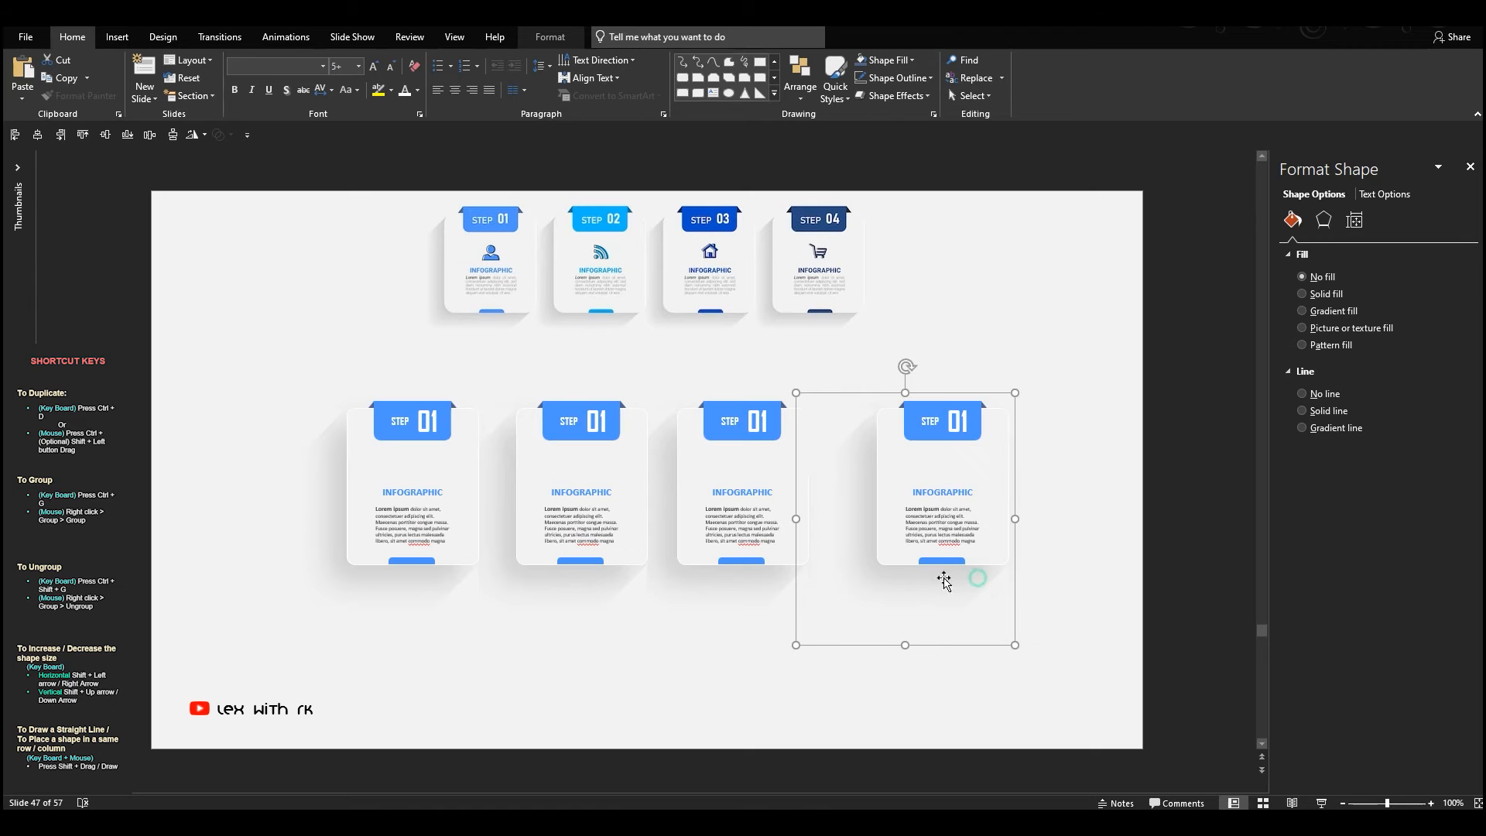
# Select all four grouped cards in the row together
pyautogui.keyDown('shift'); pyautogui.click(608, 514); pyautogui.keyUp('shift')
pyautogui.keyDown('shift'); pyautogui.click(430, 486); pyautogui.keyUp('shift')
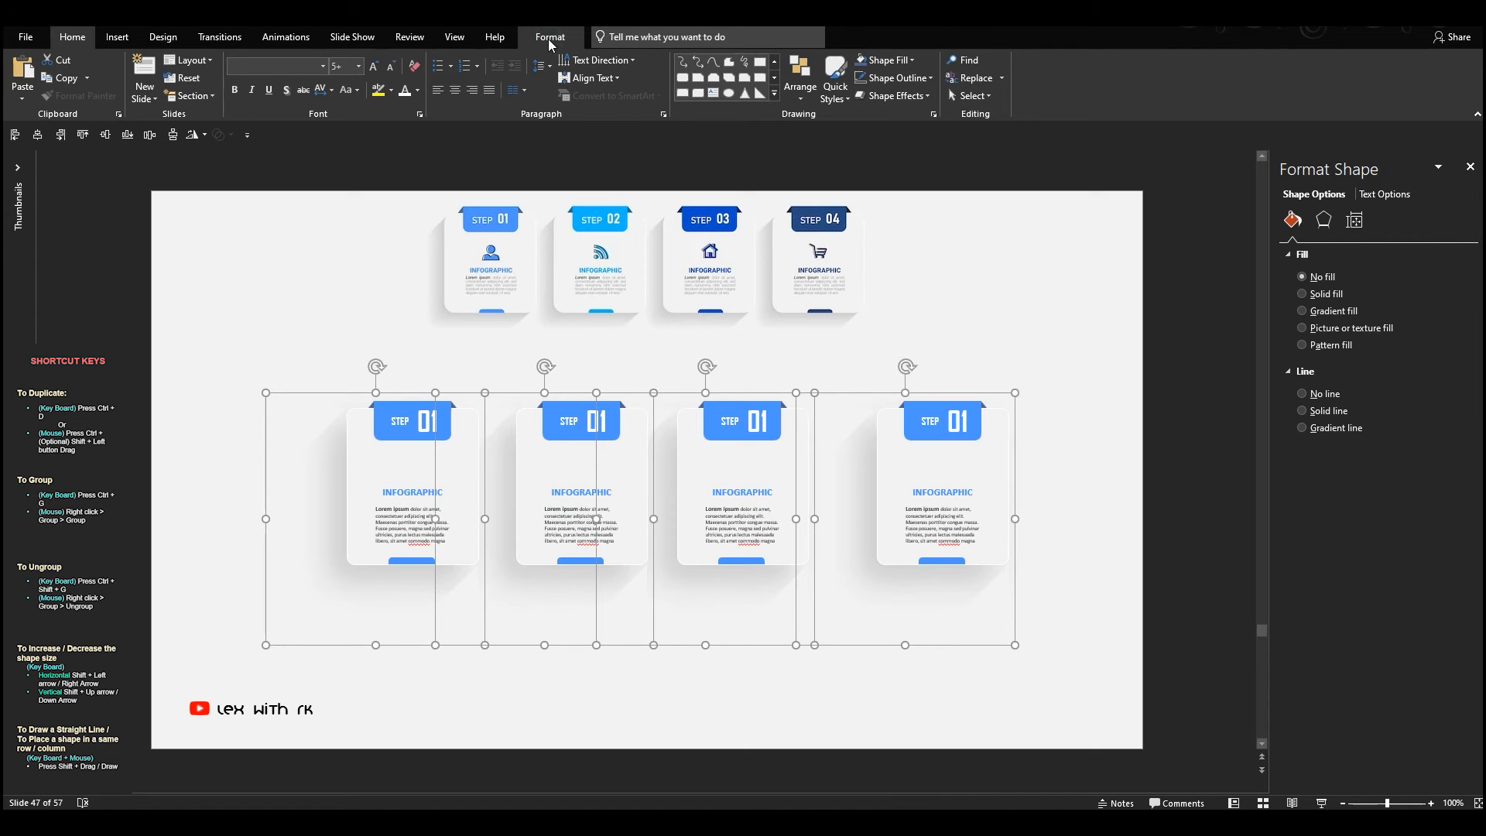